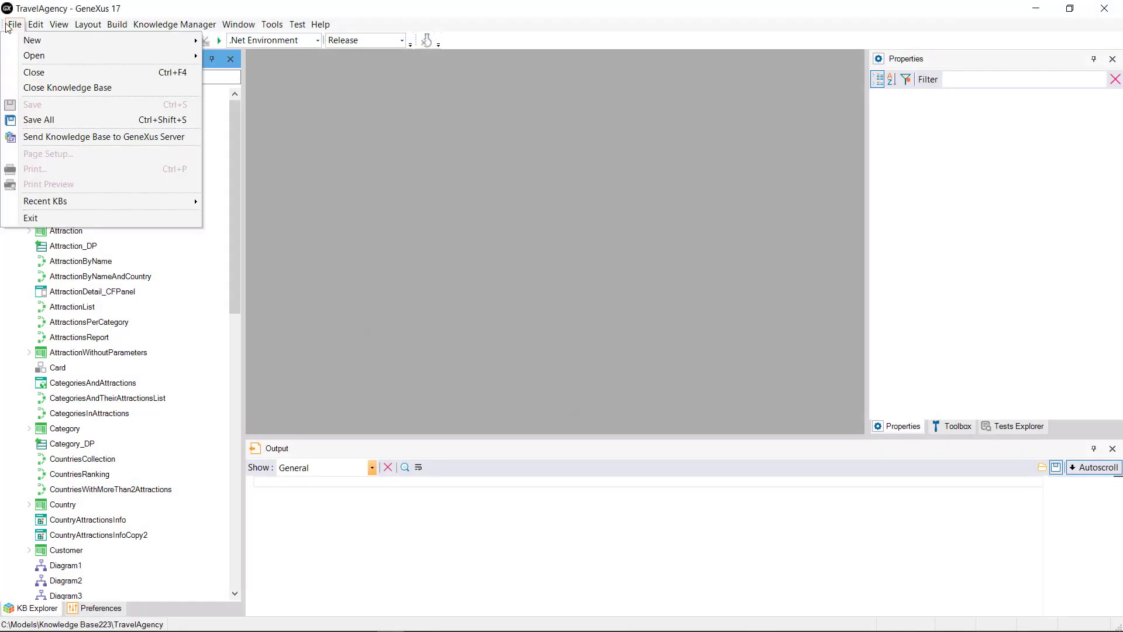
Create a knowledge base named NewAppGx in C:\Models with the .NET prototyping environment, English language and Windows NT integrated security.
{"action": "mouse_move", "coordinate": [31, 40]}
{"action": "left_click", "coordinate": [243, 42]}
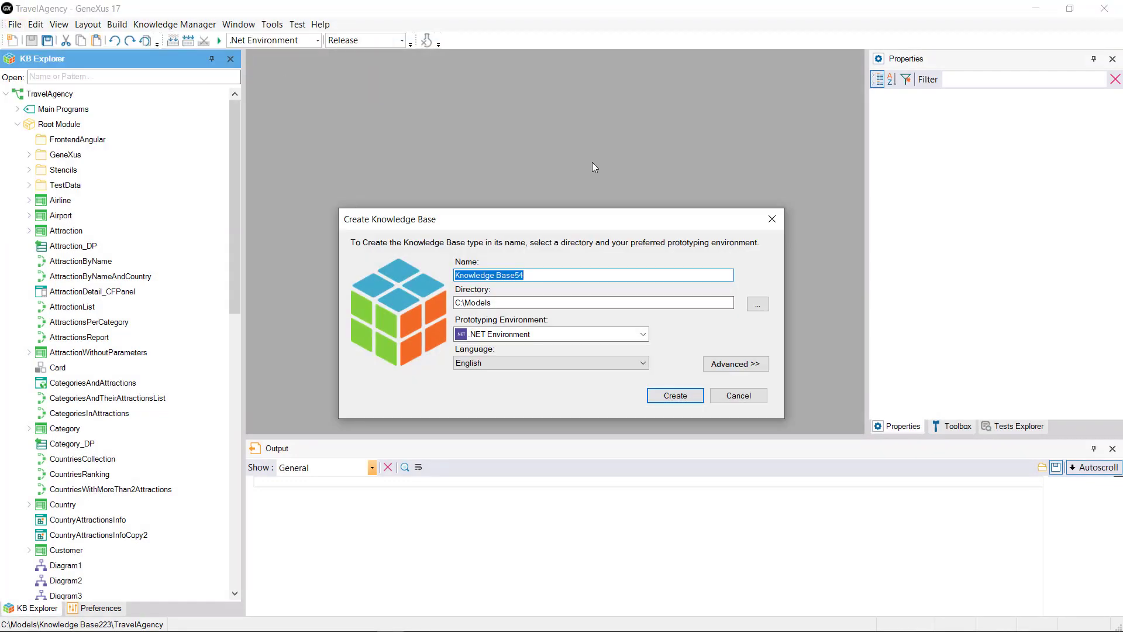
{"action": "type", "text": "NewAppGx"}
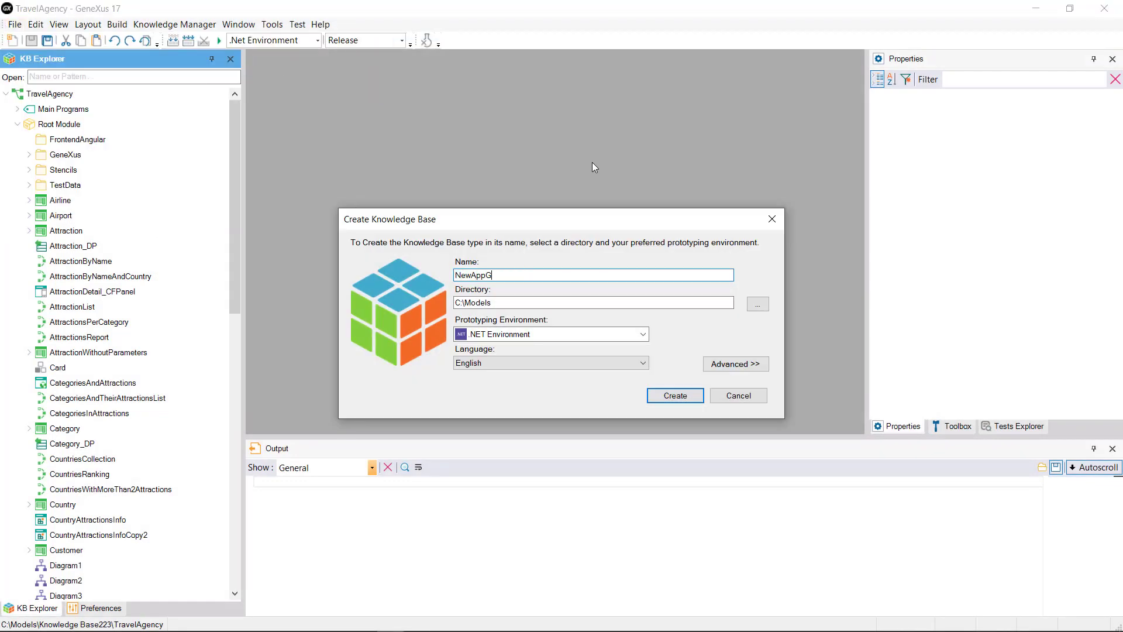
{"action": "left_click", "coordinate": [647, 335]}
{"action": "left_click", "coordinate": [647, 367]}
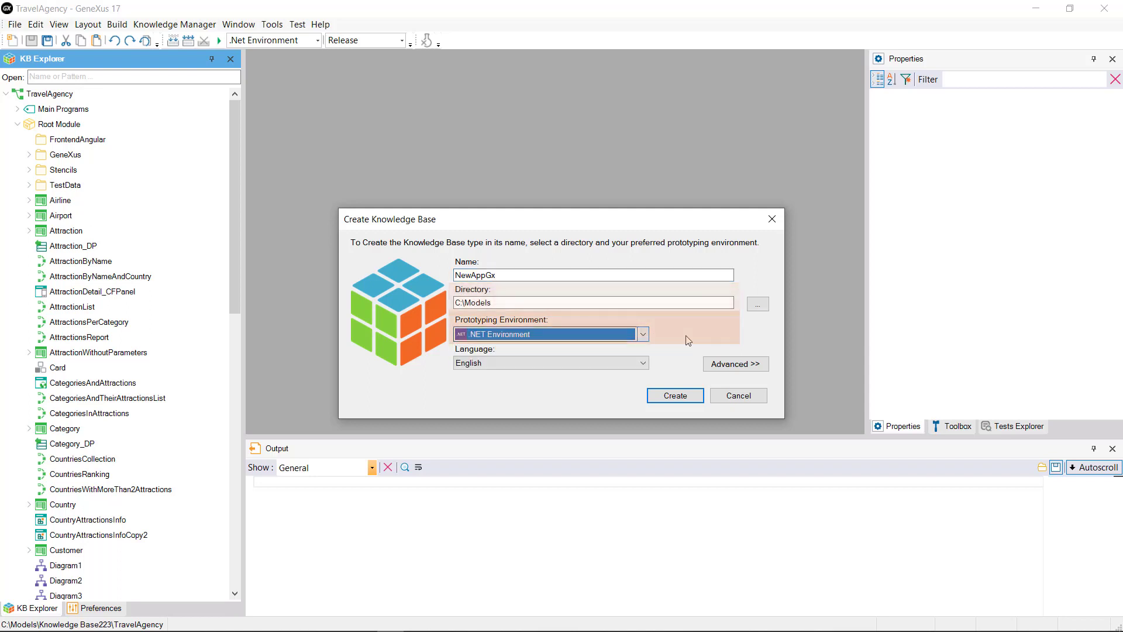
{"action": "left_click", "coordinate": [643, 364]}
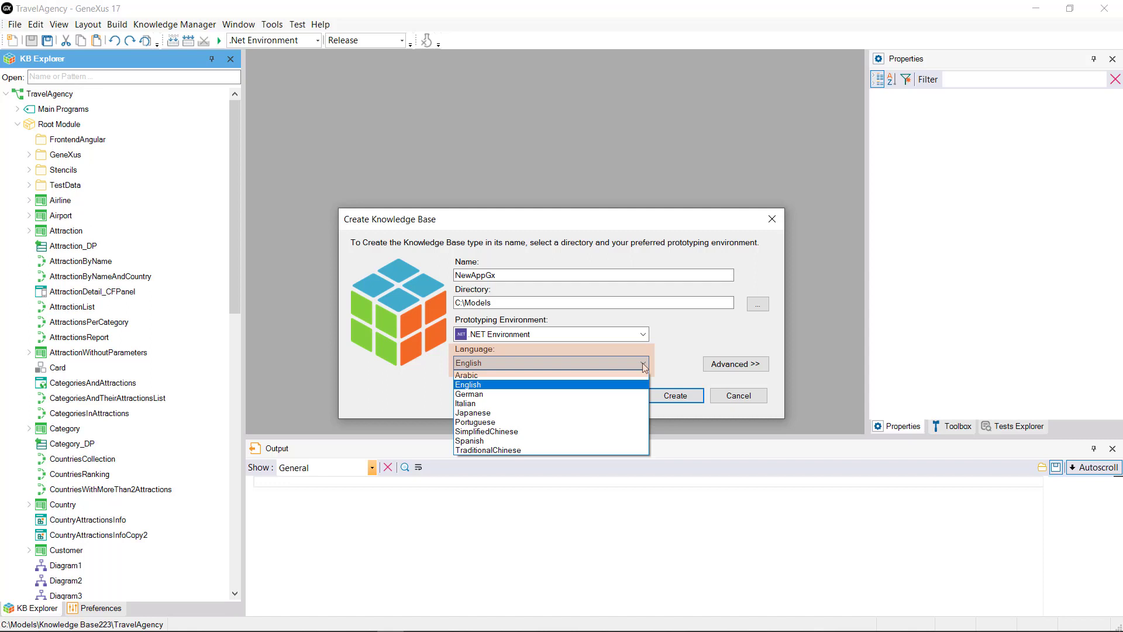
{"action": "left_click", "coordinate": [643, 365]}
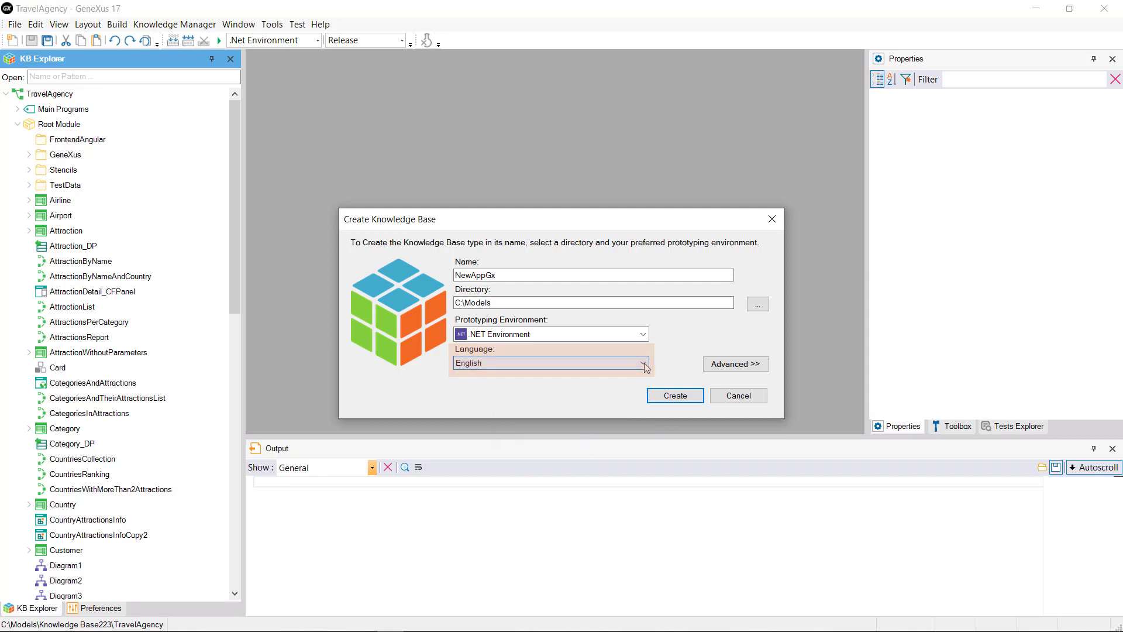
{"action": "left_click", "coordinate": [736, 368]}
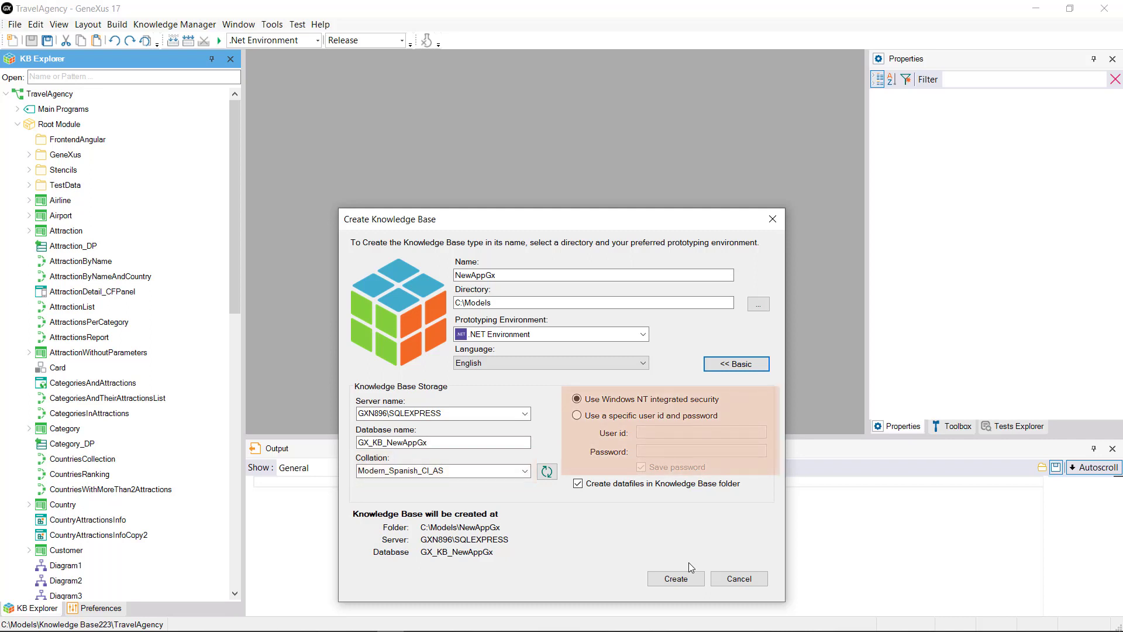
{"action": "left_click", "coordinate": [687, 579]}
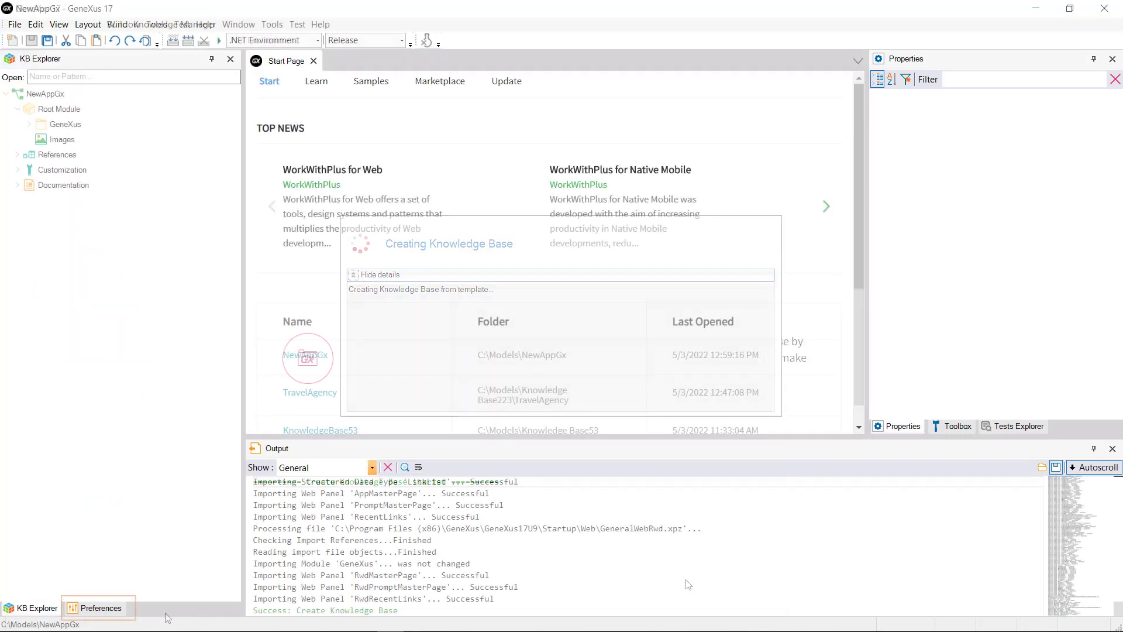
Add a MySQL data store named MySql to the .NET environment's back end in the preferences, and expand the front end.
{"action": "left_click", "coordinate": [95, 609]}
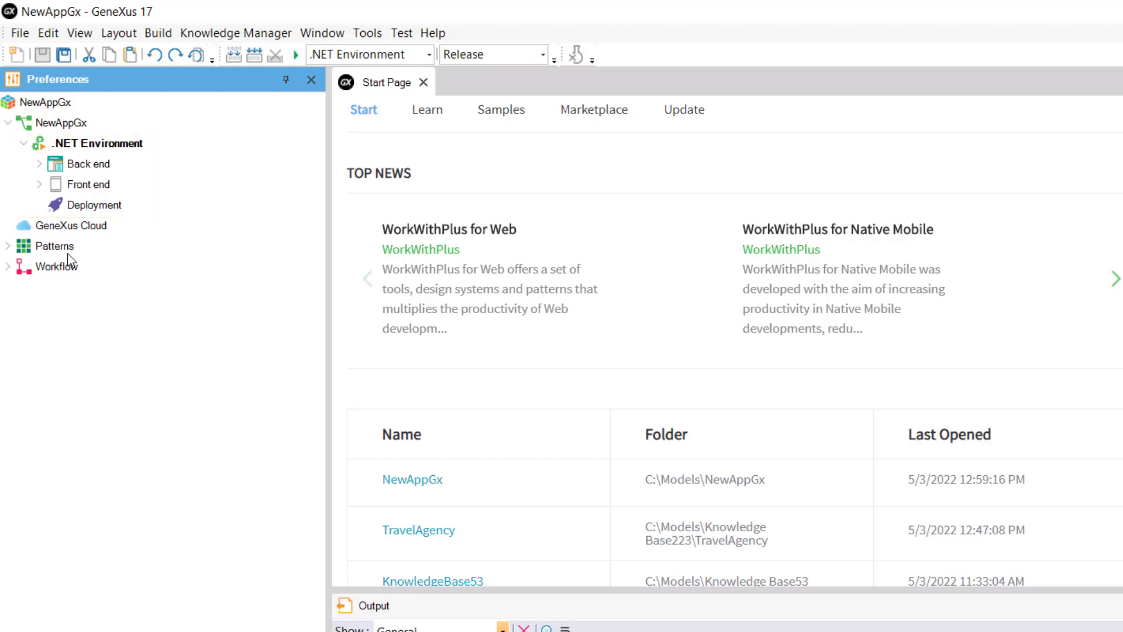
{"action": "left_click", "coordinate": [39, 165]}
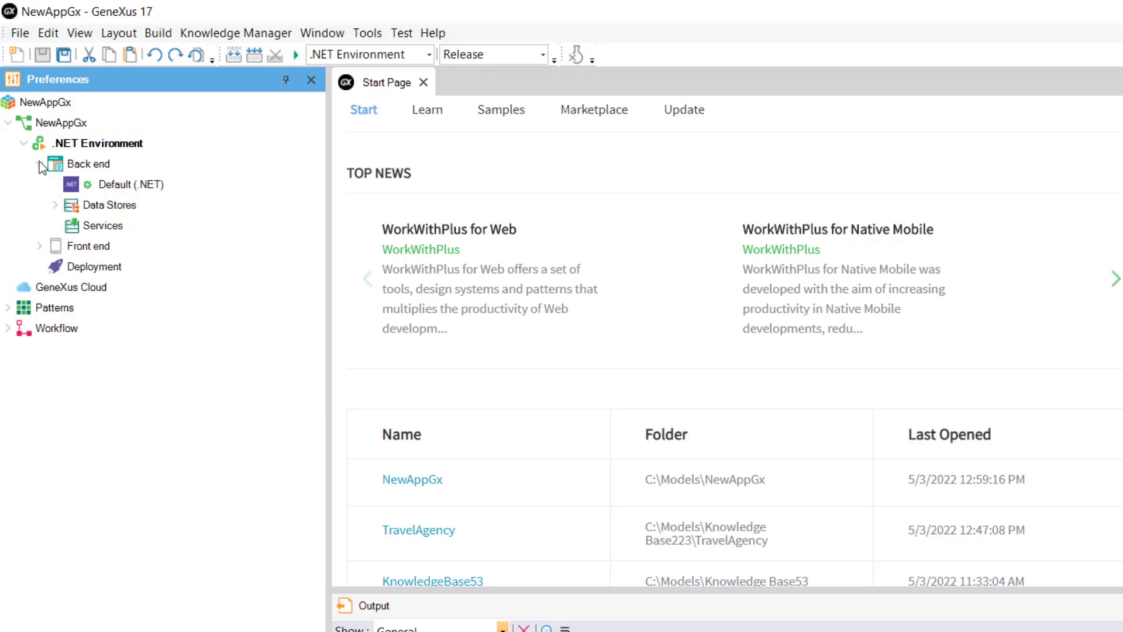
{"action": "left_click", "coordinate": [55, 205]}
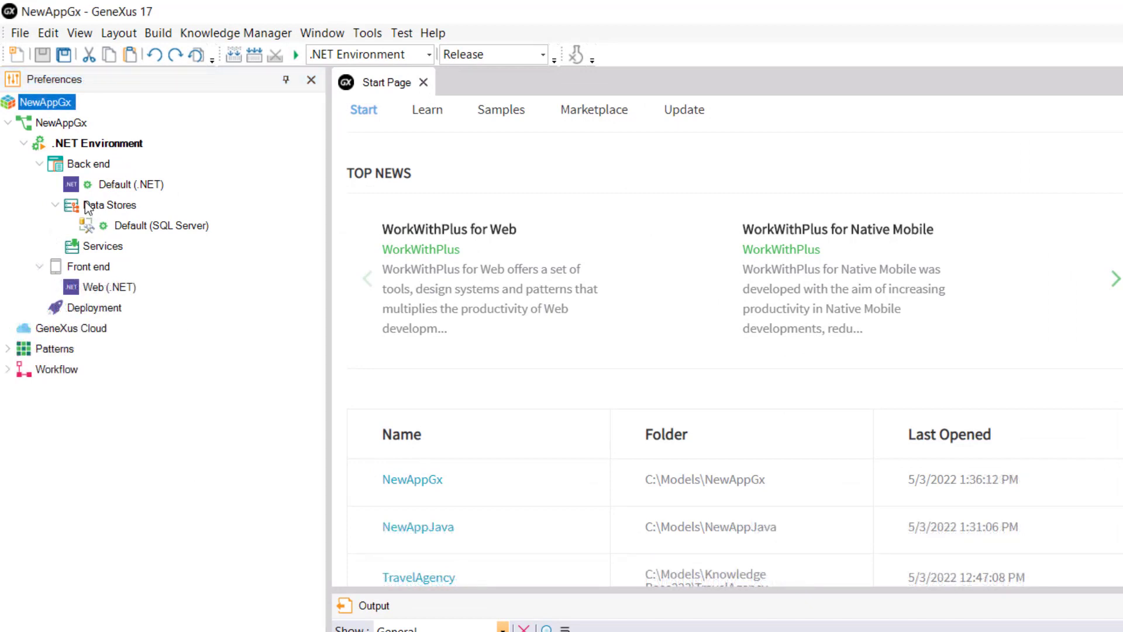
{"action": "right_click", "coordinate": [86, 203]}
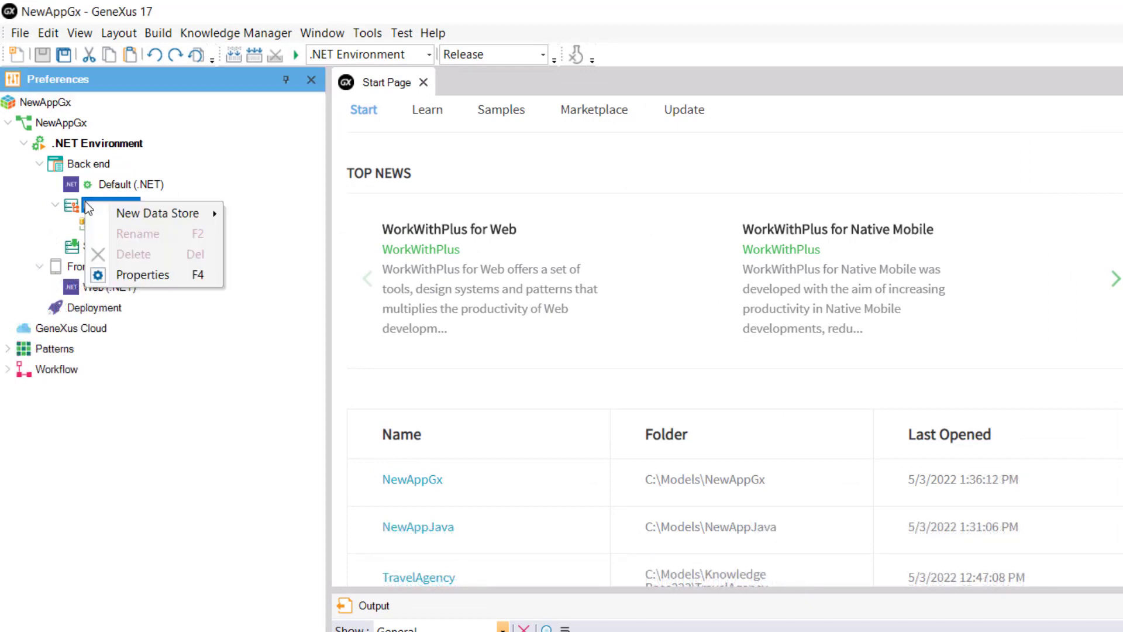
{"action": "mouse_move", "coordinate": [152, 215]}
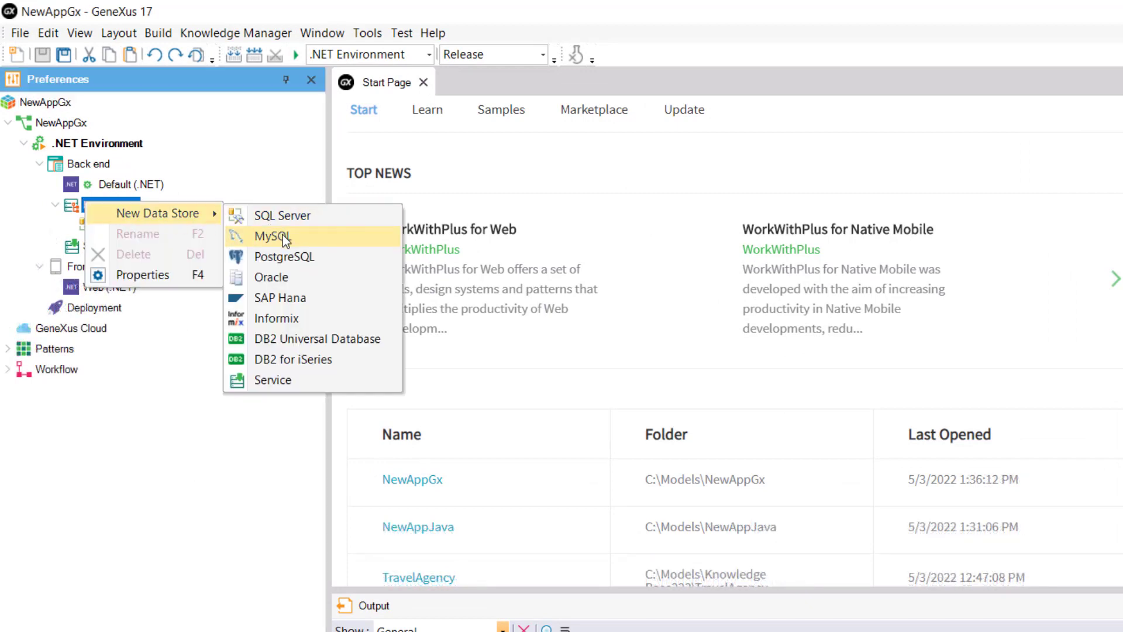
{"action": "left_click", "coordinate": [300, 234]}
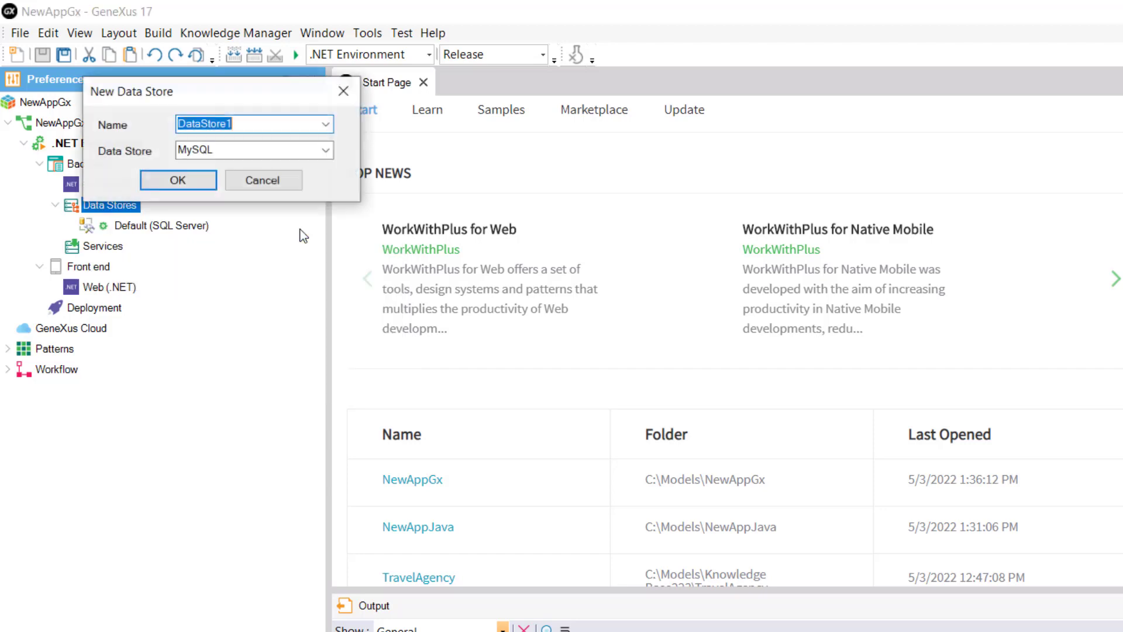
{"action": "type", "text": "MySql"}
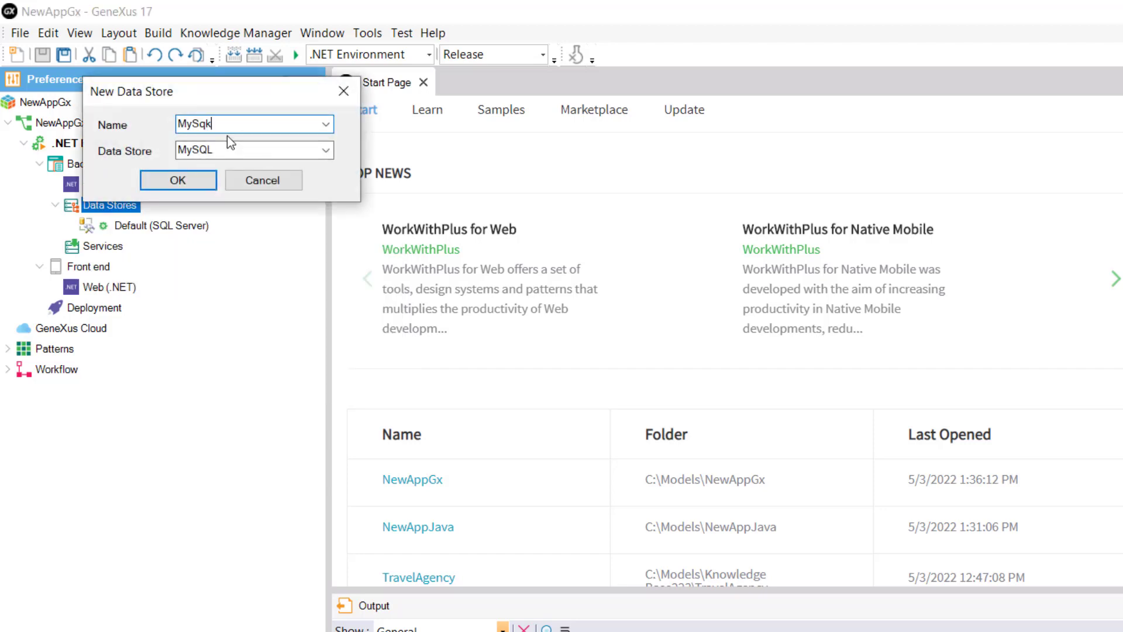
{"action": "left_click", "coordinate": [201, 183]}
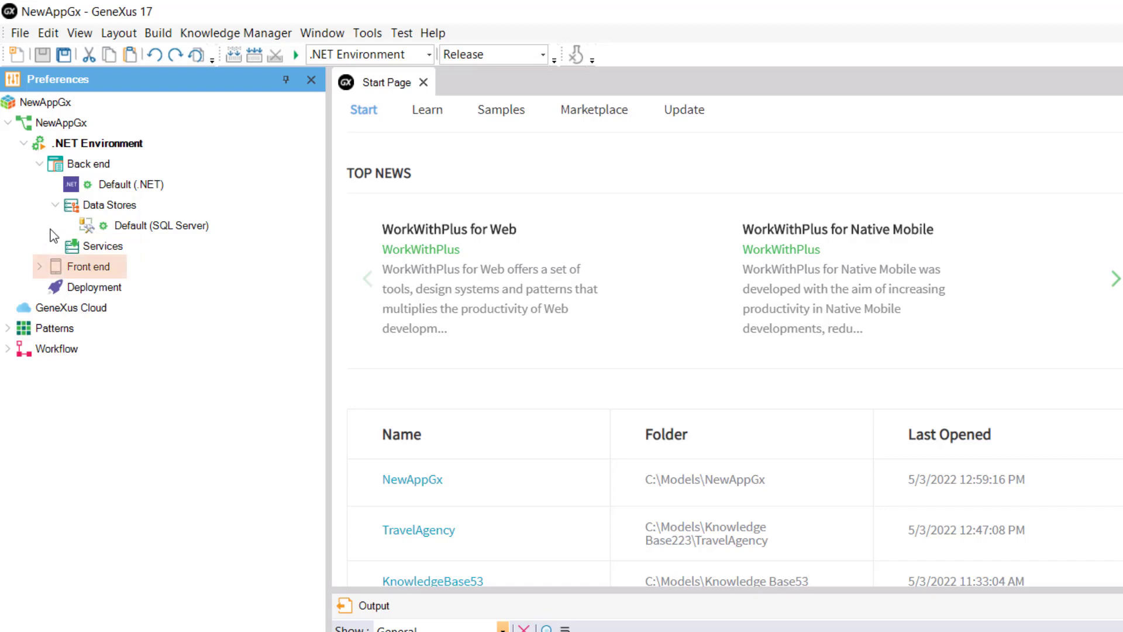
{"action": "left_click", "coordinate": [40, 266]}
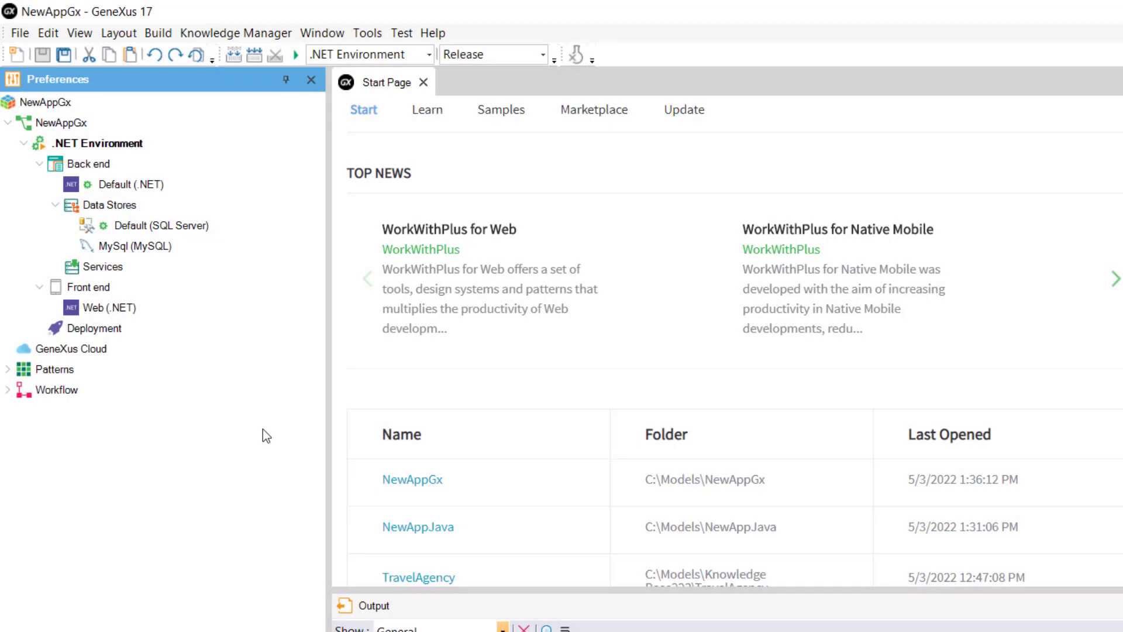
Create a local environment named Java Environment with a Java back end and Oracle data store, set as the current environment.
{"action": "right_click", "coordinate": [89, 143]}
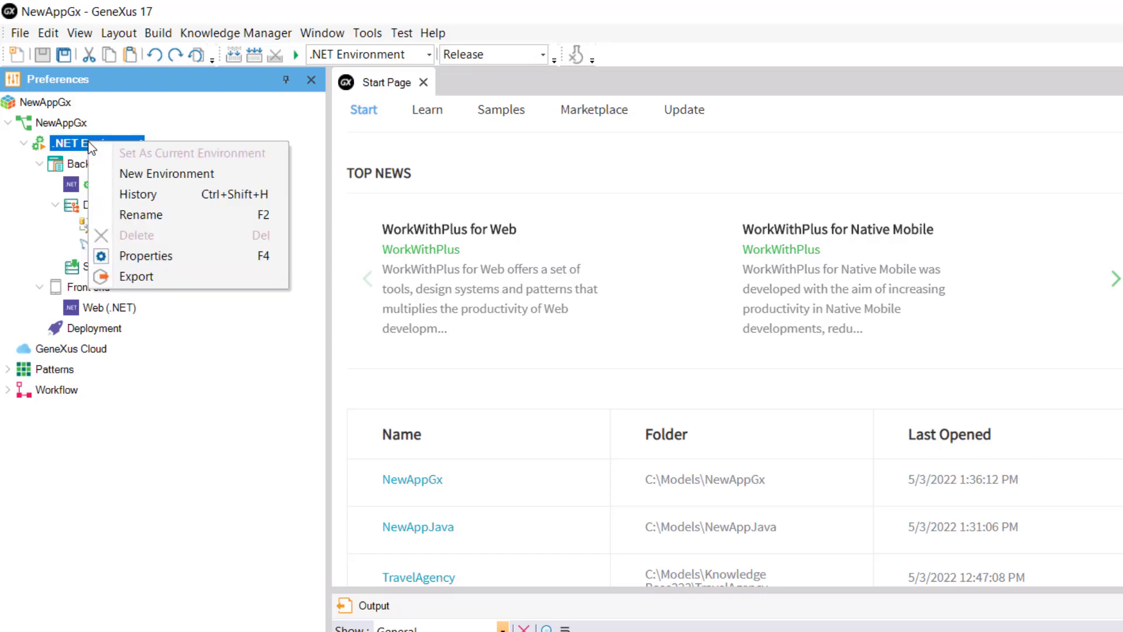
{"action": "left_click", "coordinate": [128, 174]}
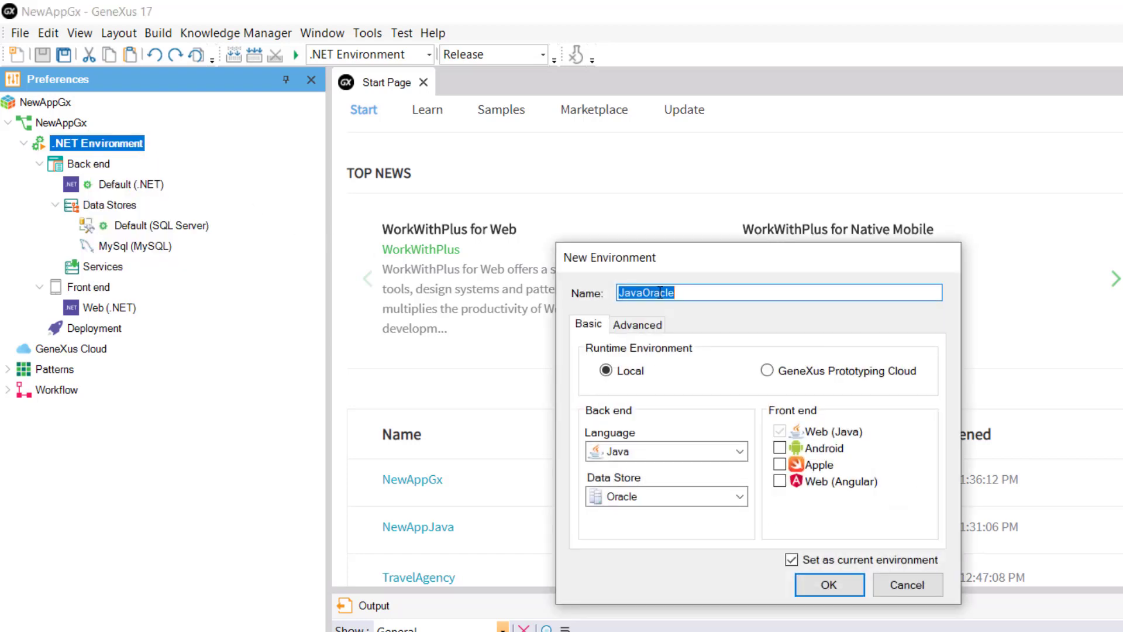
{"action": "left_click", "coordinate": [660, 293]}
{"action": "left_click_drag", "start_coordinate": [645, 293], "coordinate": [752, 299]}
{"action": "key", "text": "BackSpace"}
{"action": "type", "text": "E"}
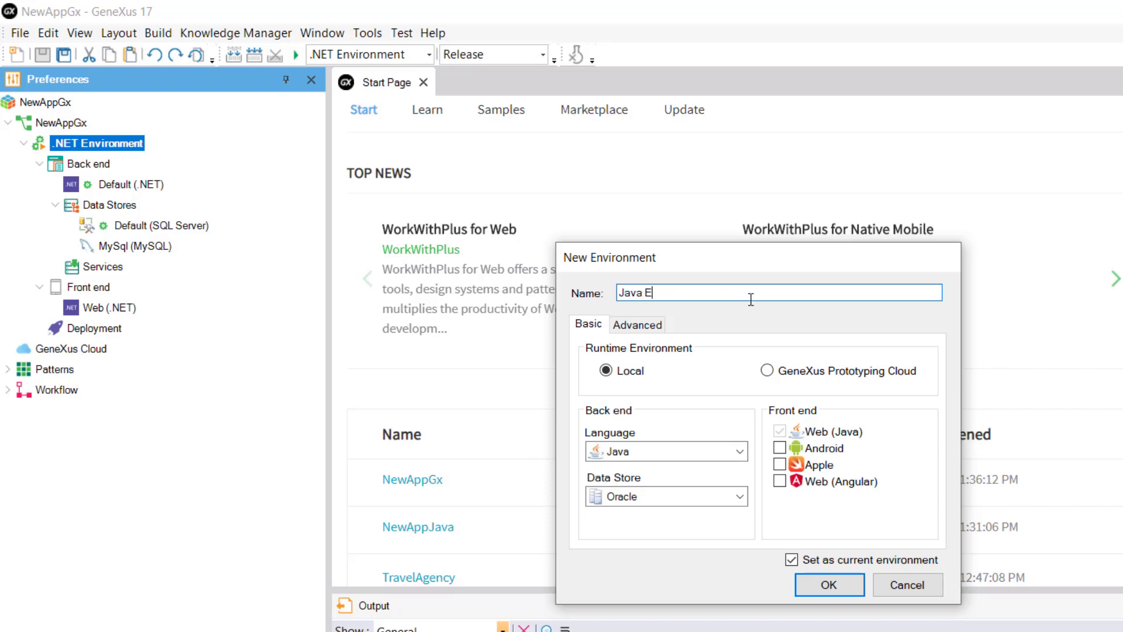
{"action": "type", "text": "nvironment"}
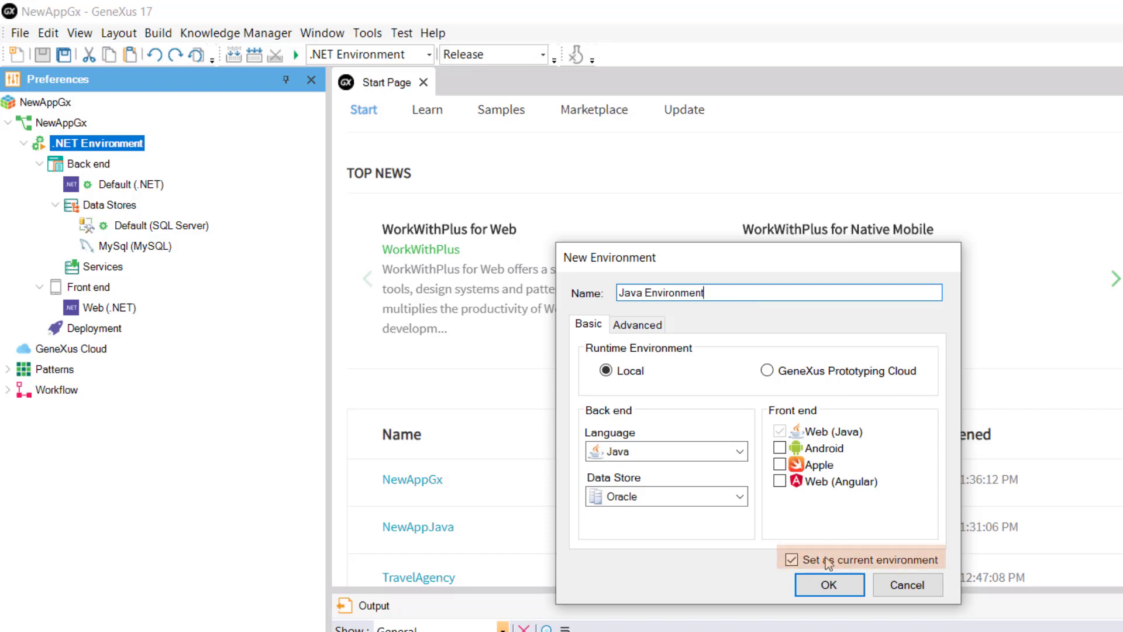
{"action": "left_click", "coordinate": [827, 585]}
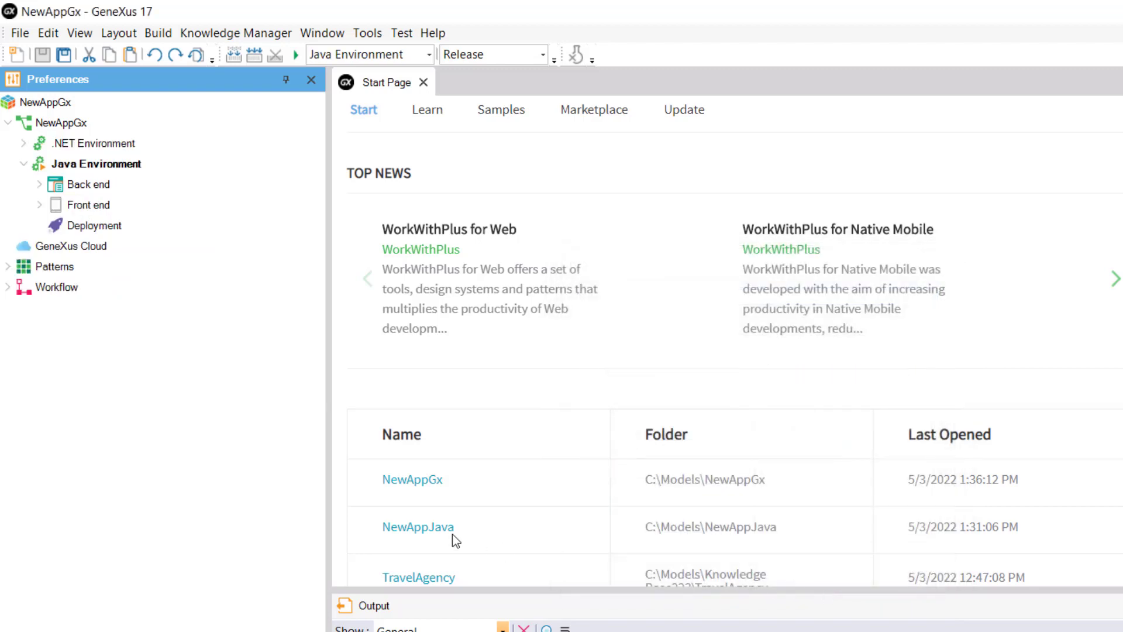
Make the .NET Environment current, and switch the current environment back to Java Environment.
{"action": "right_click", "coordinate": [97, 149]}
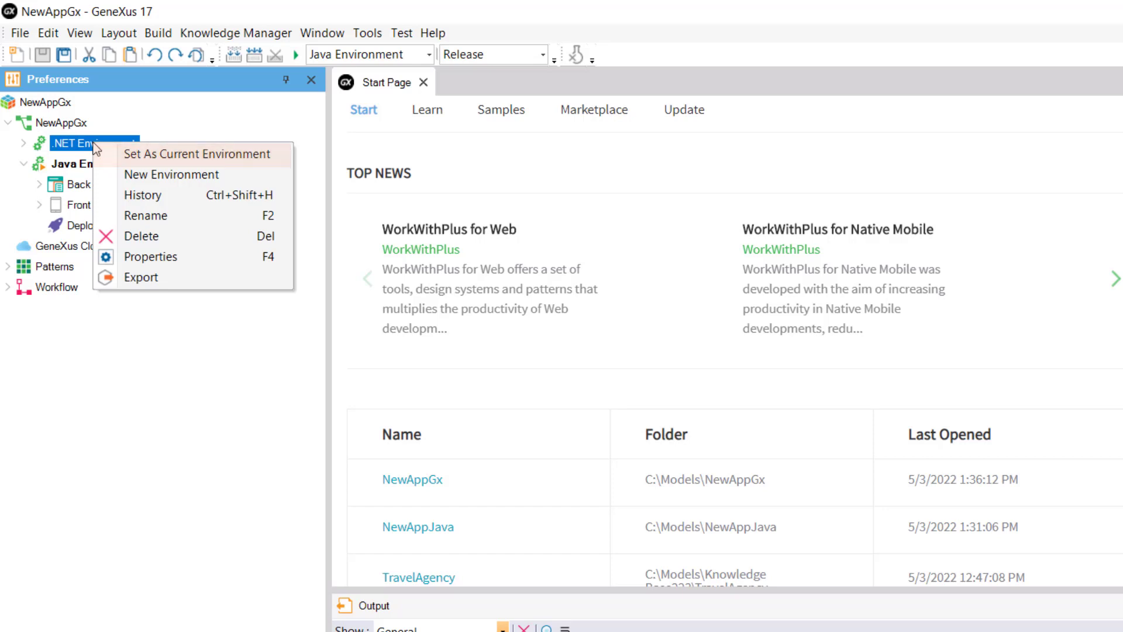
{"action": "left_click", "coordinate": [129, 152]}
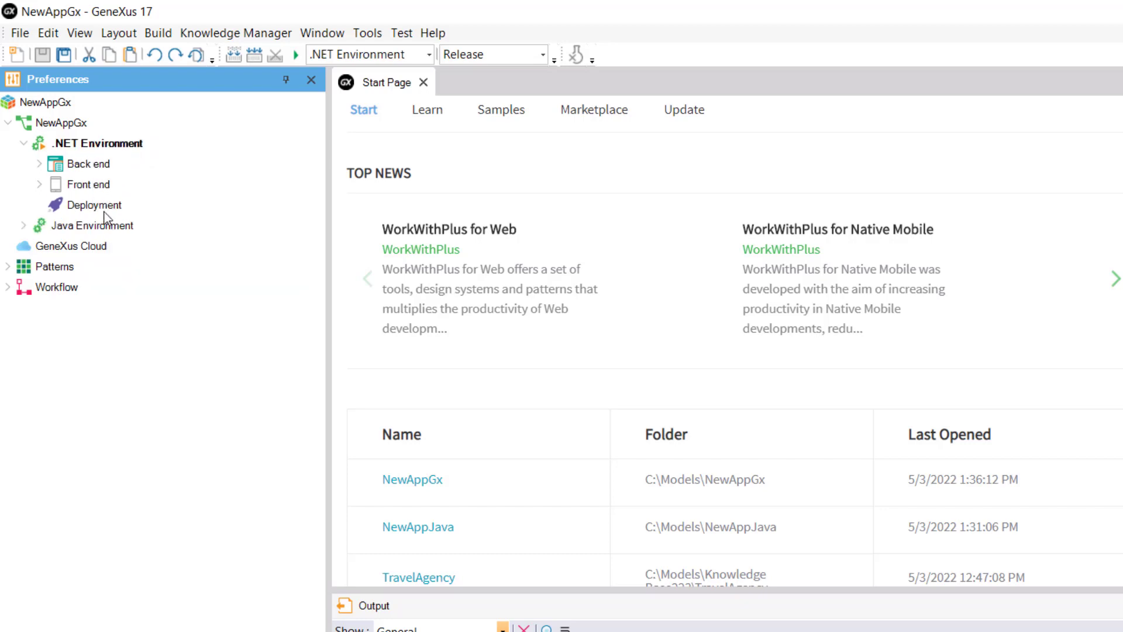
{"action": "right_click", "coordinate": [97, 234]}
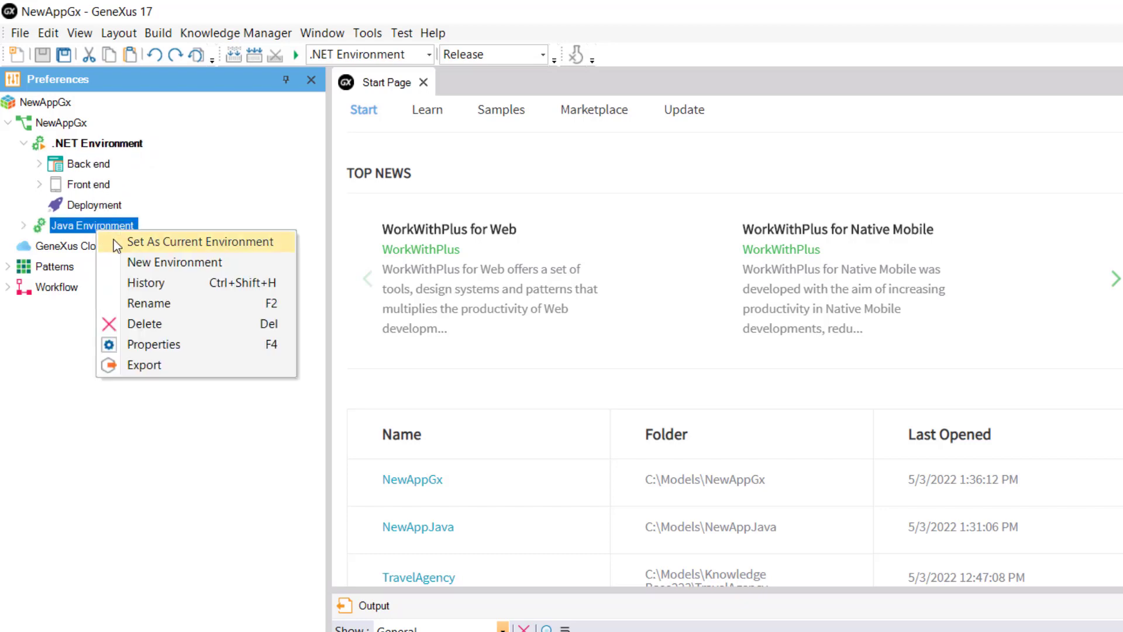
{"action": "left_click", "coordinate": [113, 240]}
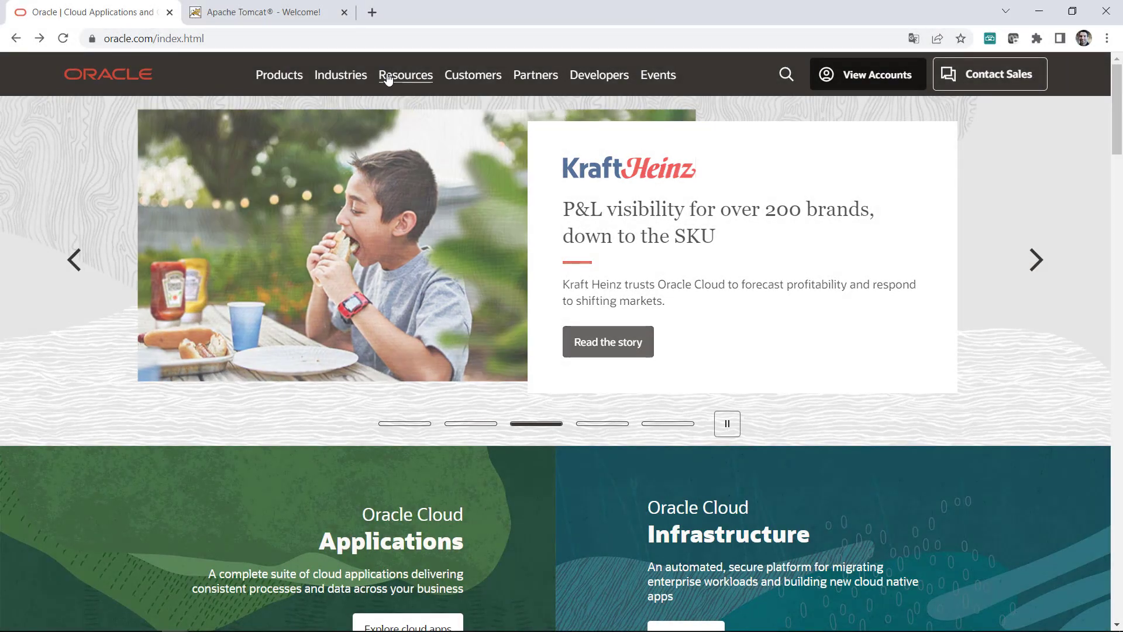
Open the Java SDK downloads page on the Oracle website, and bring up the Apache Tomcat site in the browser.
{"action": "left_click", "coordinate": [387, 79]}
{"action": "left_click", "coordinate": [111, 172]}
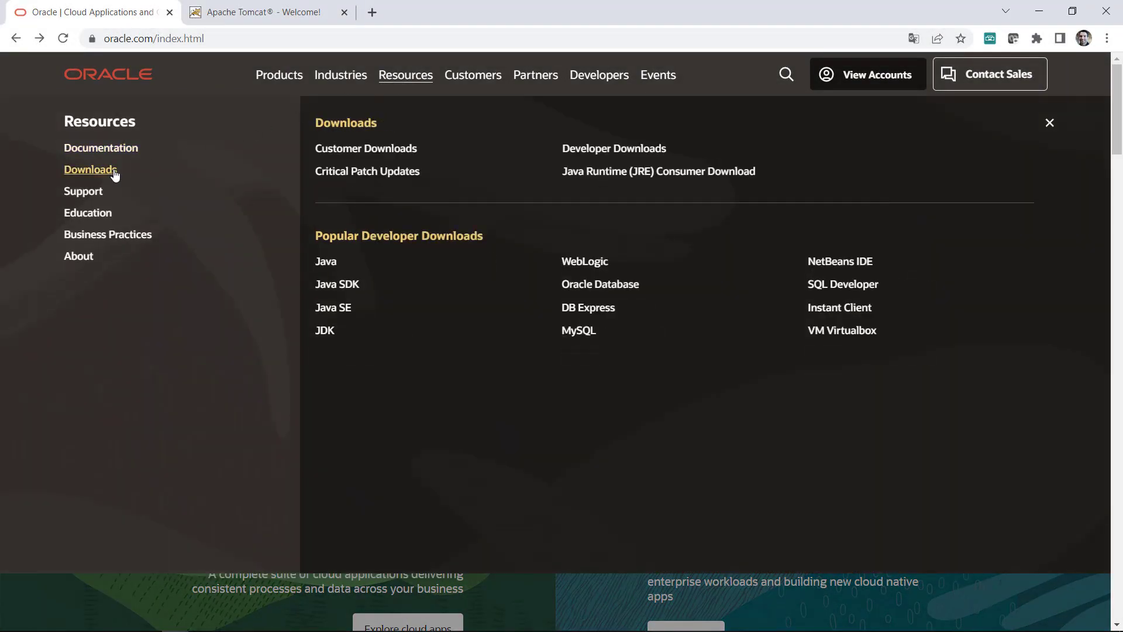
{"action": "left_click", "coordinate": [340, 289]}
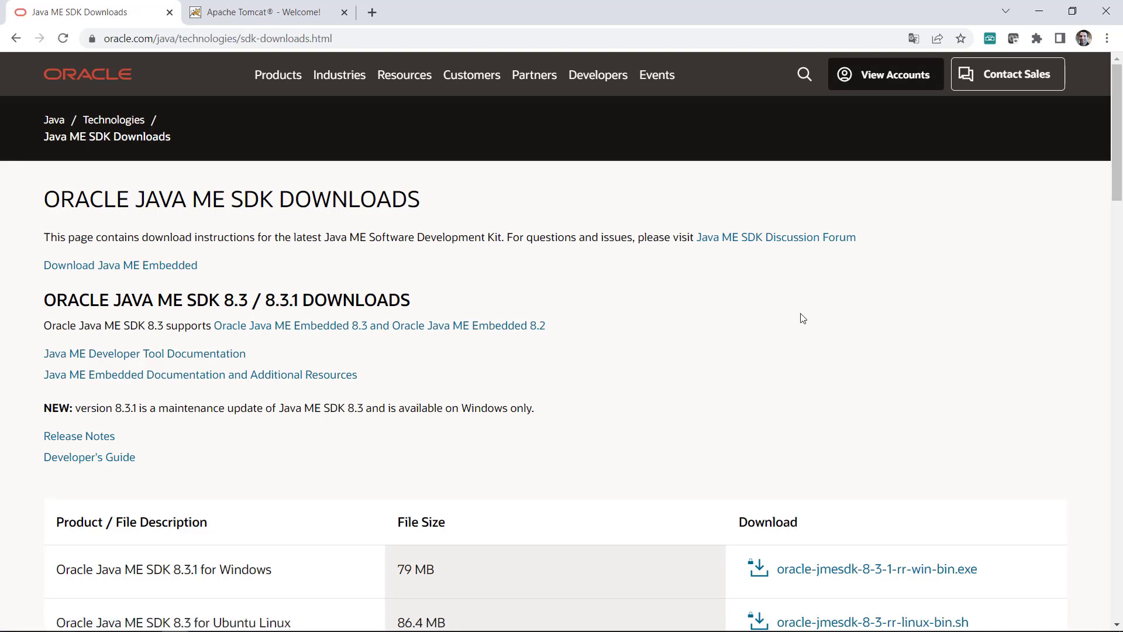
{"action": "left_click", "coordinate": [299, 13]}
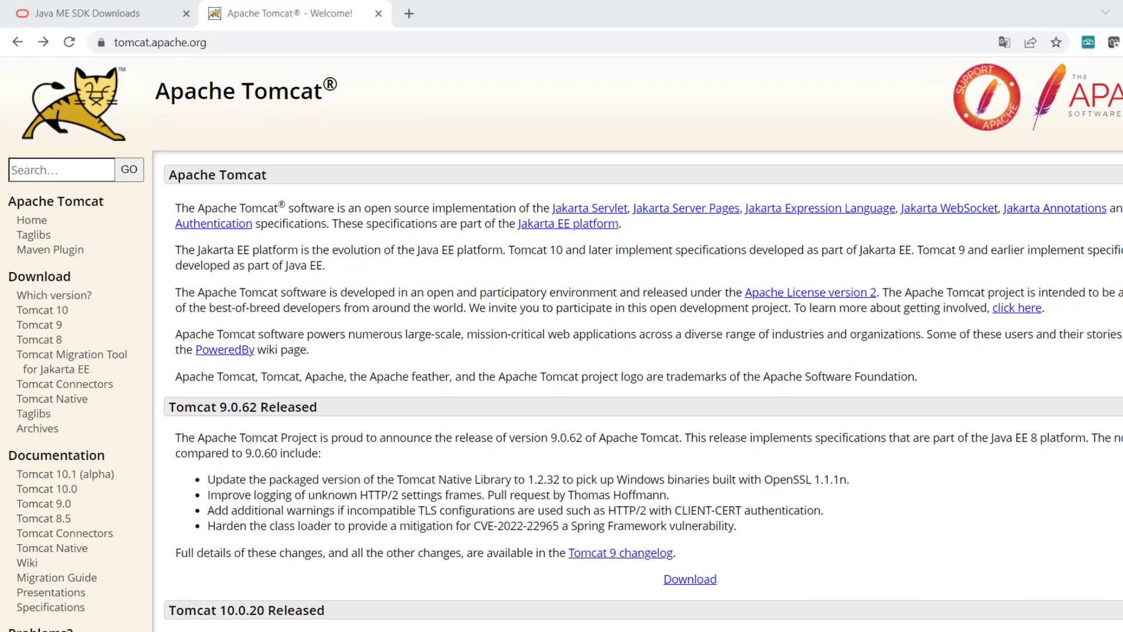
Open the Windows Services app, view the properties of the Apache Tomcat 9.0 Tomcat9 service and close them.
{"action": "key", "text": "super"}
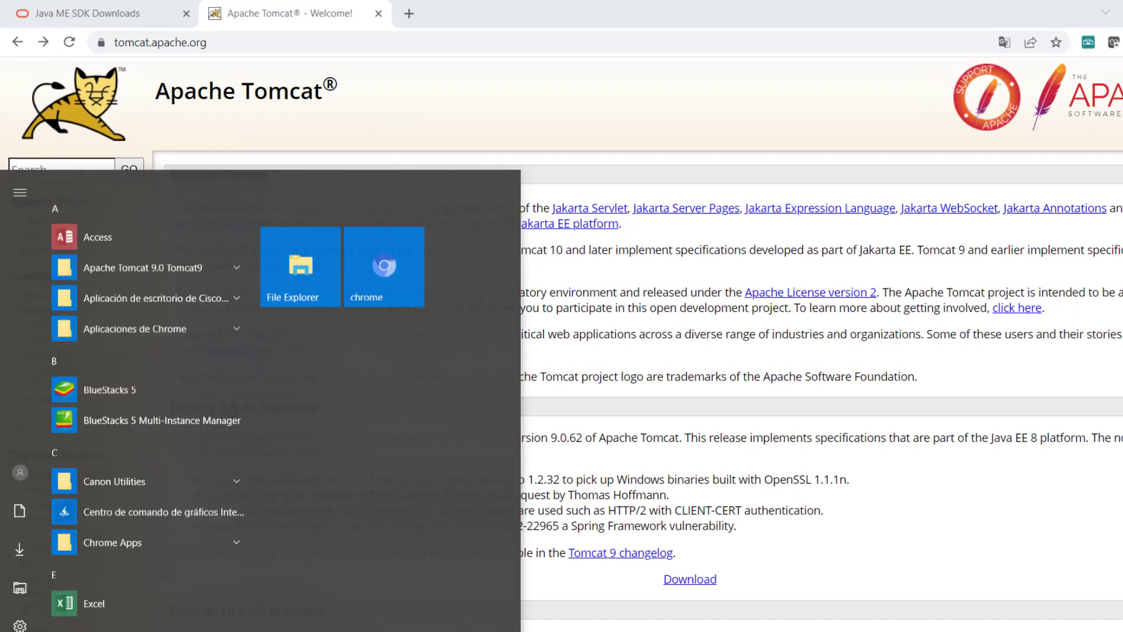
{"action": "type", "text": "services"}
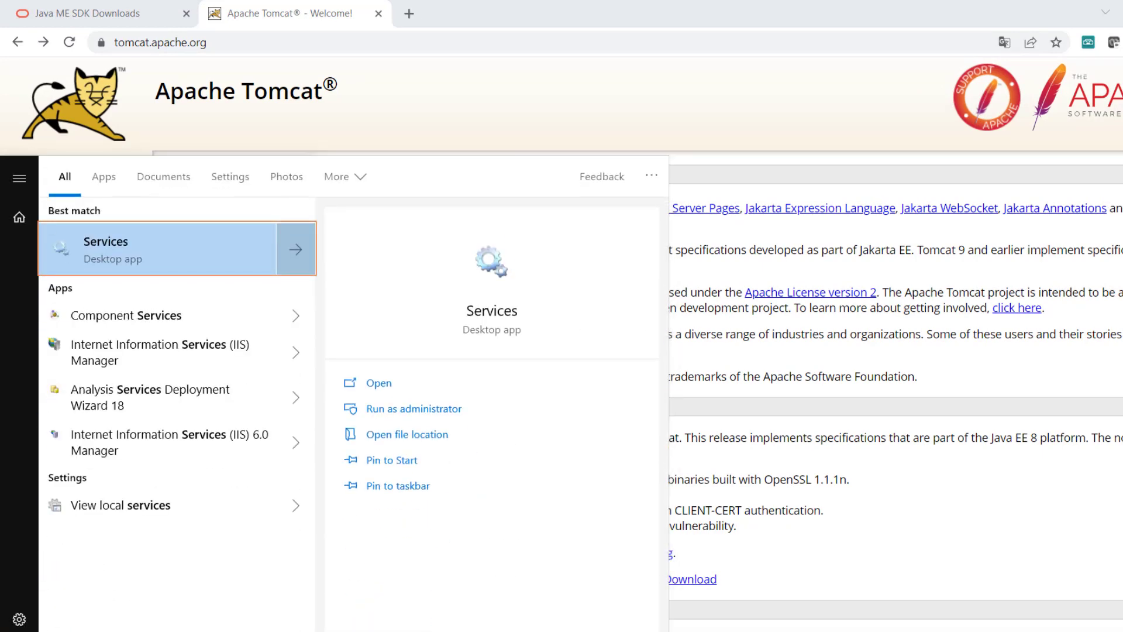
{"action": "left_click", "coordinate": [129, 242]}
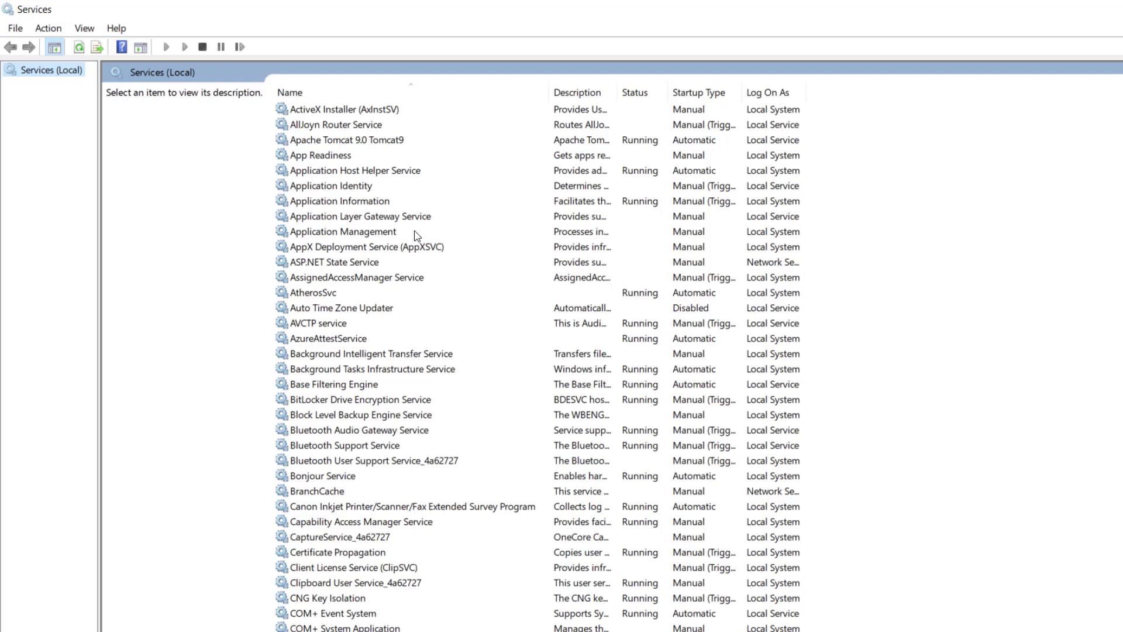
{"action": "double_click", "coordinate": [369, 141]}
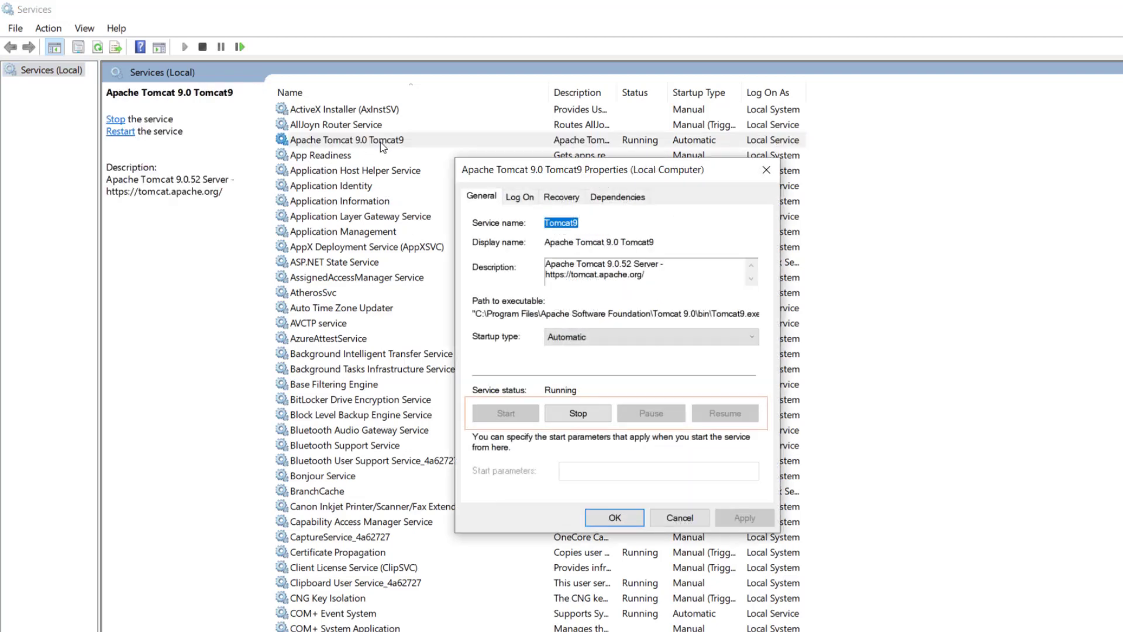
{"action": "left_click", "coordinate": [767, 171]}
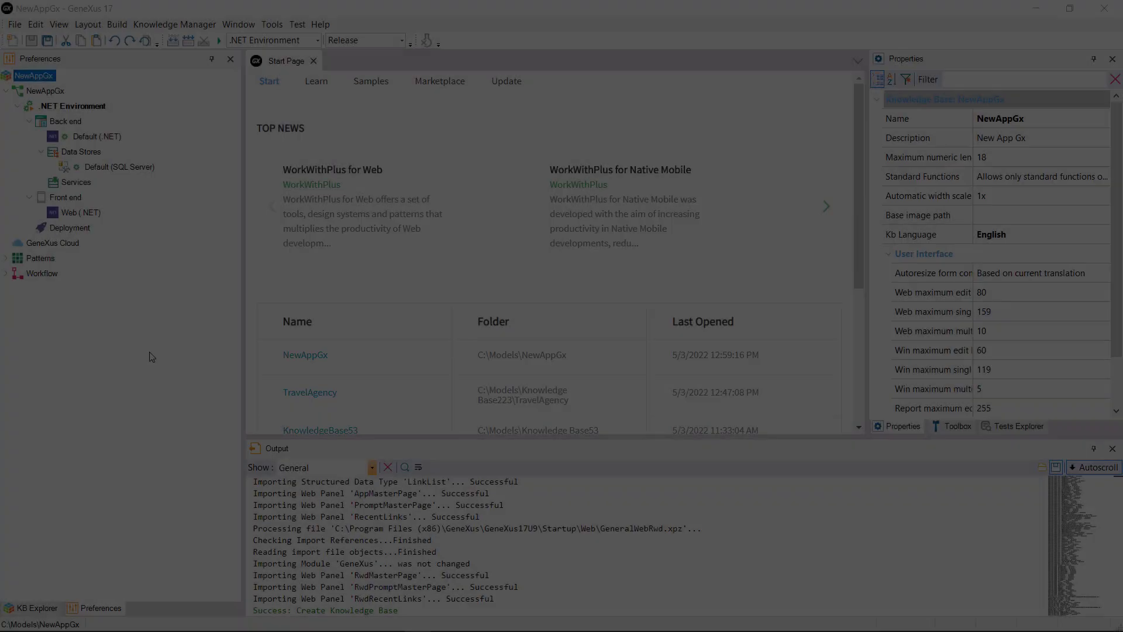
Select the NewAppGx version and view the available values of its Enable Integrated Security property without changing it.
{"action": "left_click", "coordinate": [32, 92]}
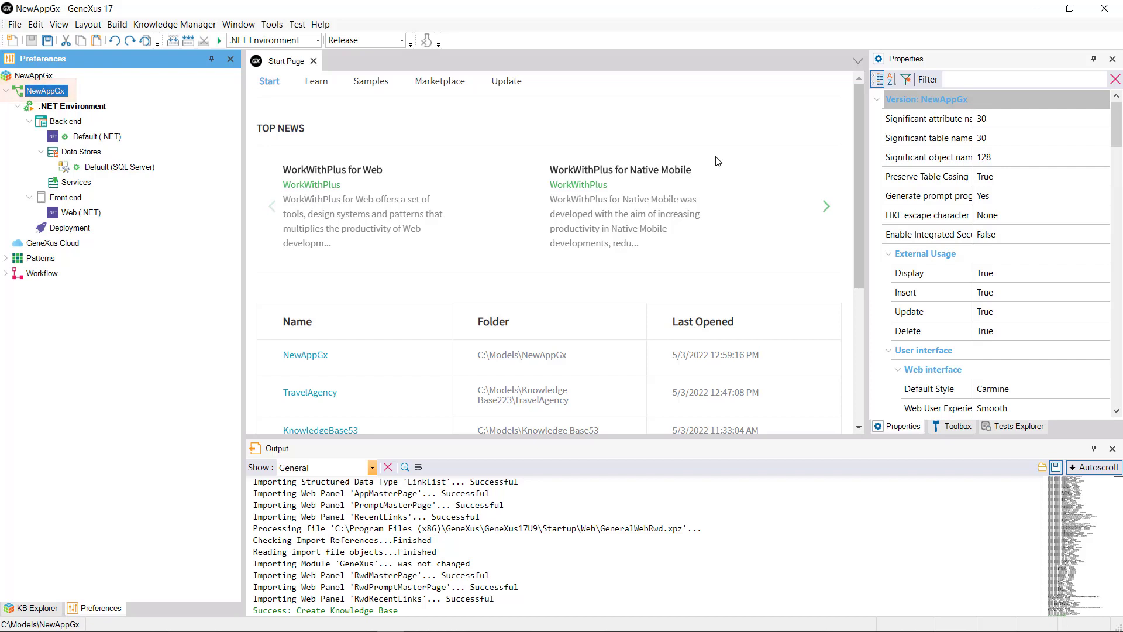
{"action": "left_click", "coordinate": [1107, 237]}
{"action": "left_click", "coordinate": [1107, 238]}
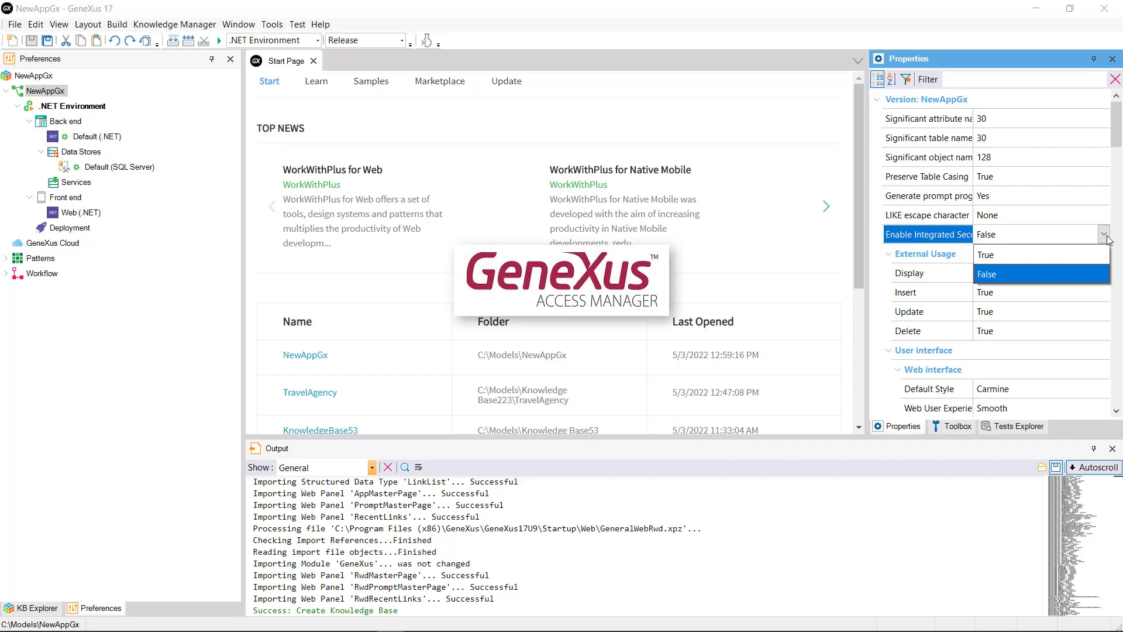
{"action": "left_click", "coordinate": [1107, 237]}
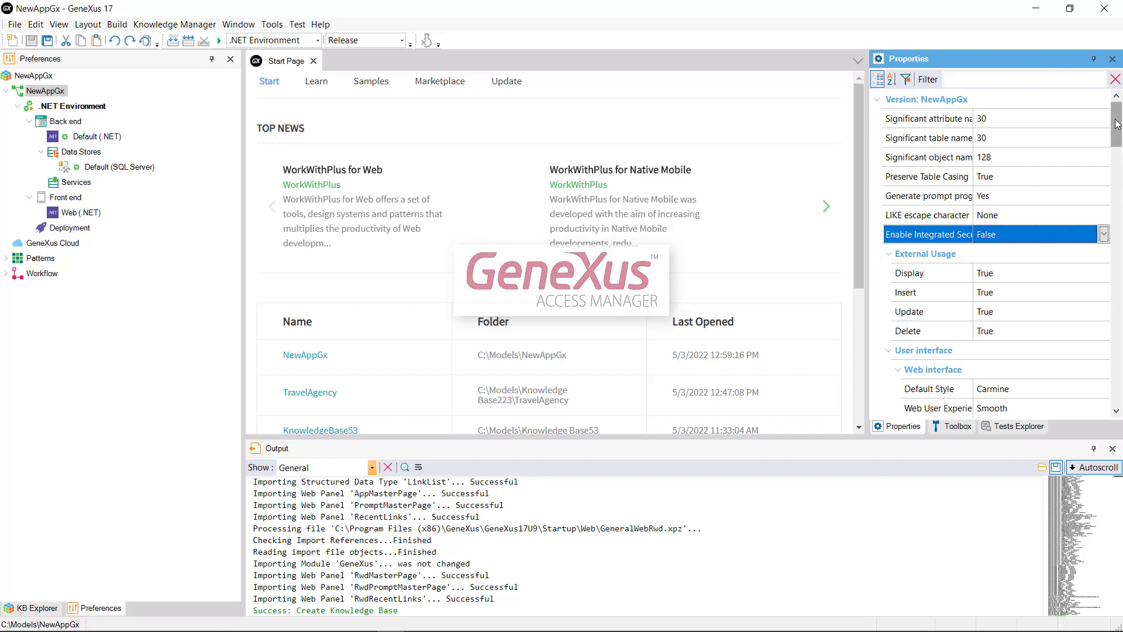
View the objects selectable as the version's Default Style under Web interface, and close the selection without changing it.
{"action": "scroll", "coordinate": [1122, 129], "scroll_direction": "down", "scroll_amount": 1}
{"action": "scroll", "coordinate": [1122, 128], "scroll_direction": "down", "scroll_amount": 5}
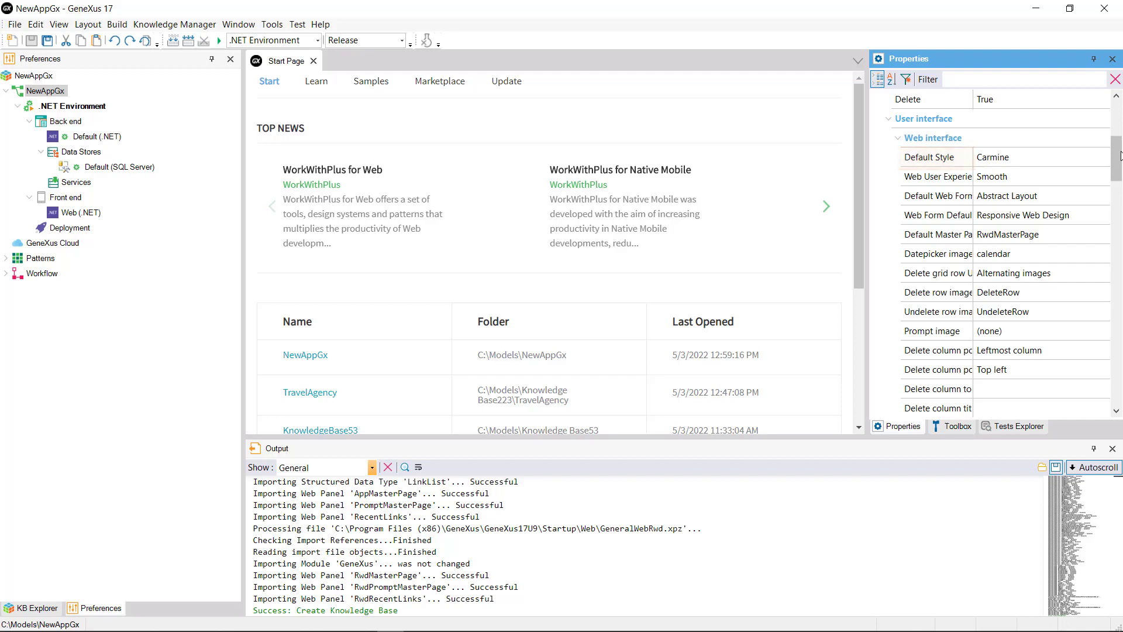
{"action": "left_click", "coordinate": [1099, 156]}
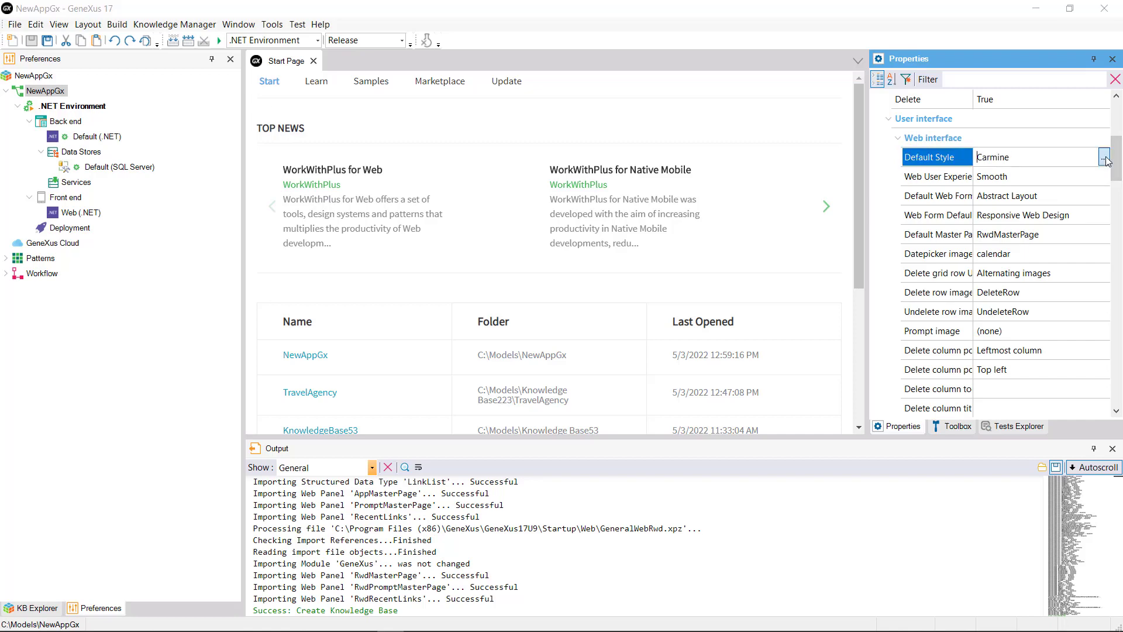
{"action": "left_click", "coordinate": [1105, 158]}
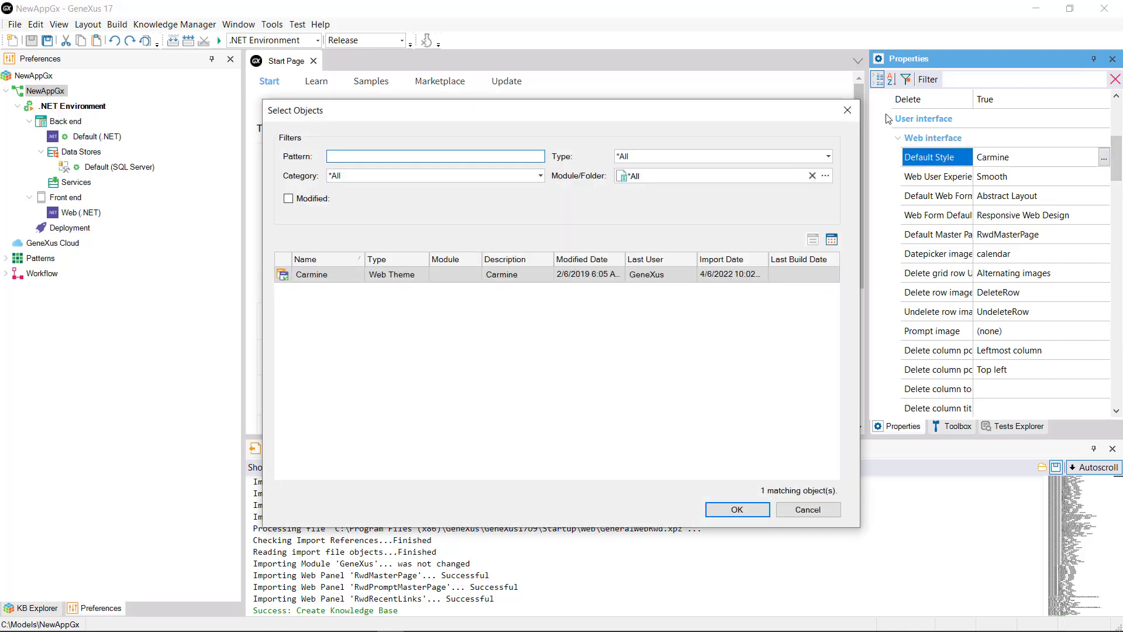
{"action": "left_click", "coordinate": [848, 110]}
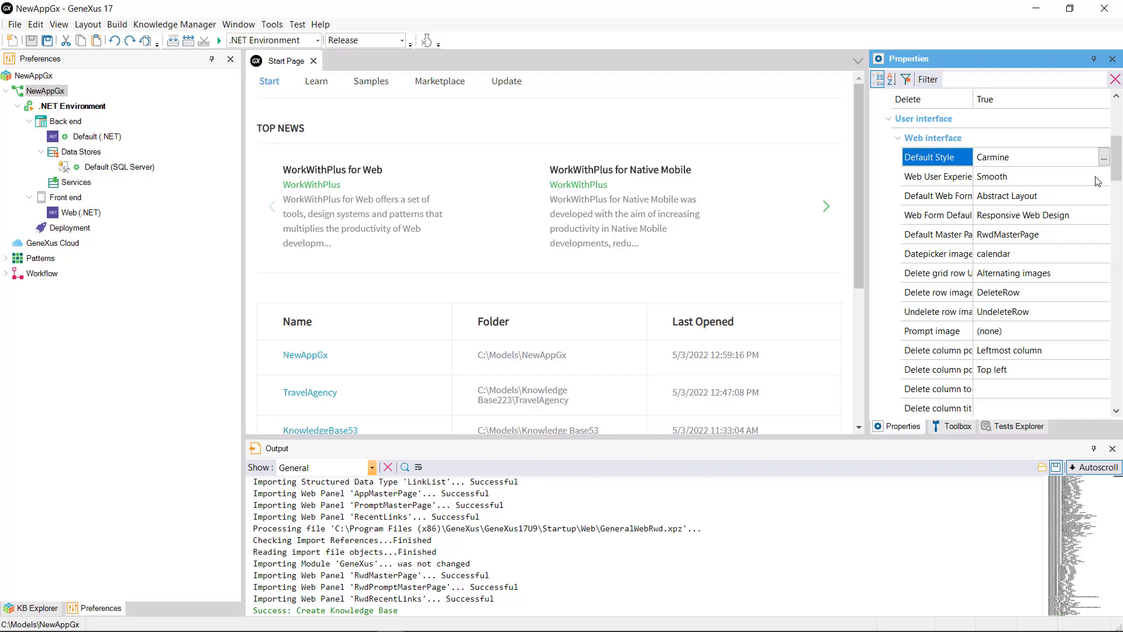
View the available Default Master Page values of the version, and examine its client side validation behaviour properties.
{"action": "left_click", "coordinate": [1097, 236]}
{"action": "left_click", "coordinate": [1104, 235]}
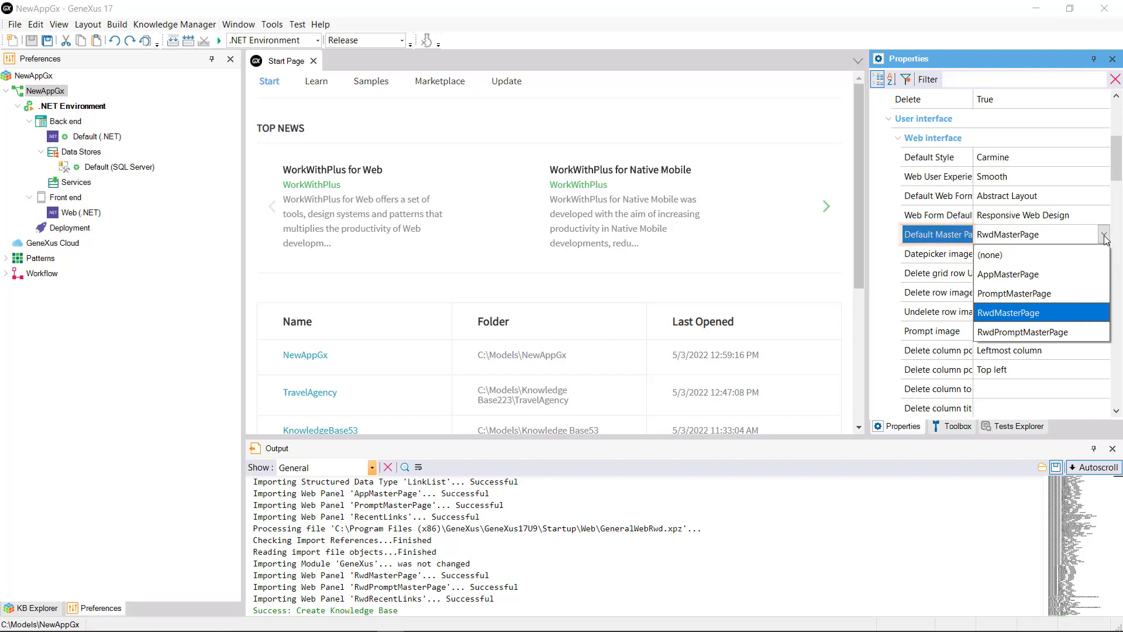
{"action": "left_click", "coordinate": [1104, 237]}
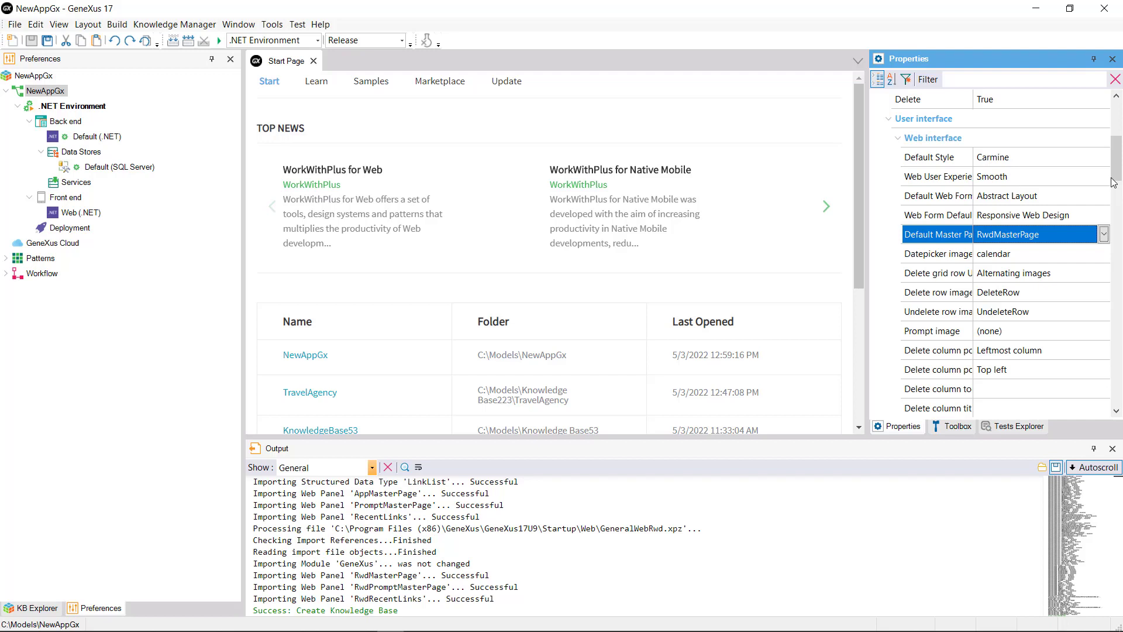
{"action": "scroll", "coordinate": [1114, 184], "scroll_direction": "down", "scroll_amount": 2}
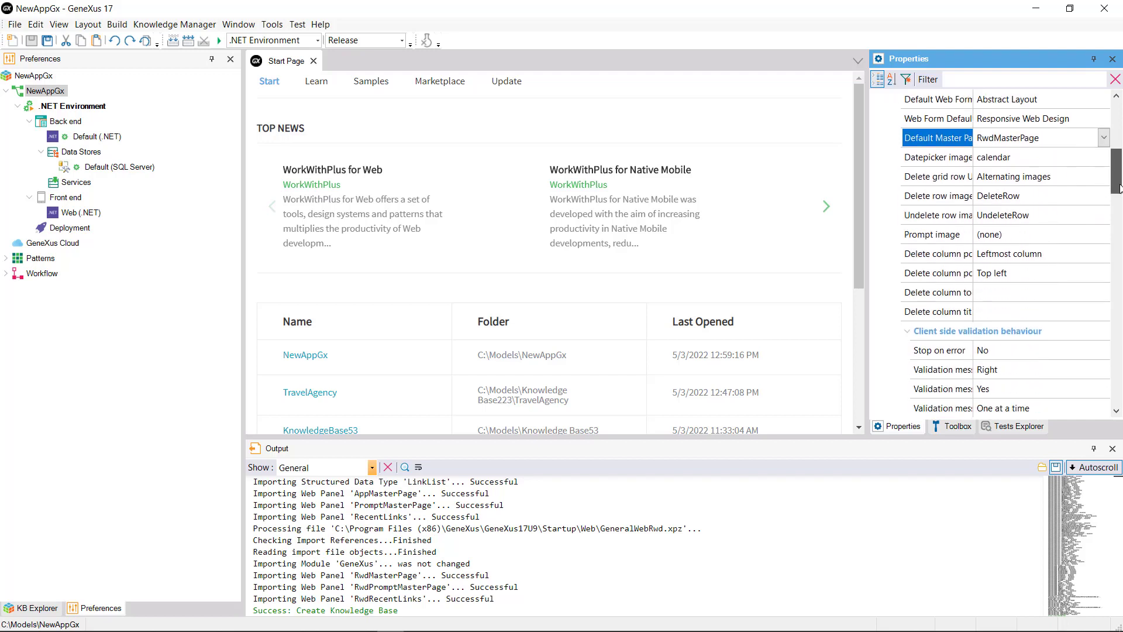
{"action": "scroll", "coordinate": [1114, 187], "scroll_direction": "down", "scroll_amount": 6}
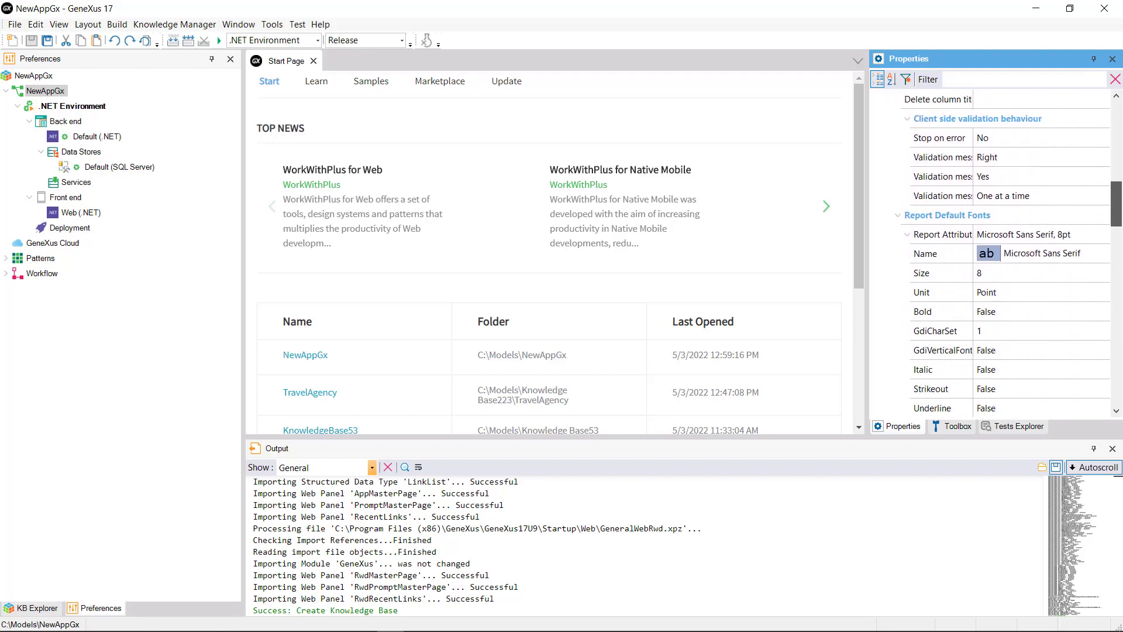
{"action": "scroll", "coordinate": [1003, 254], "scroll_direction": "down", "scroll_amount": 1}
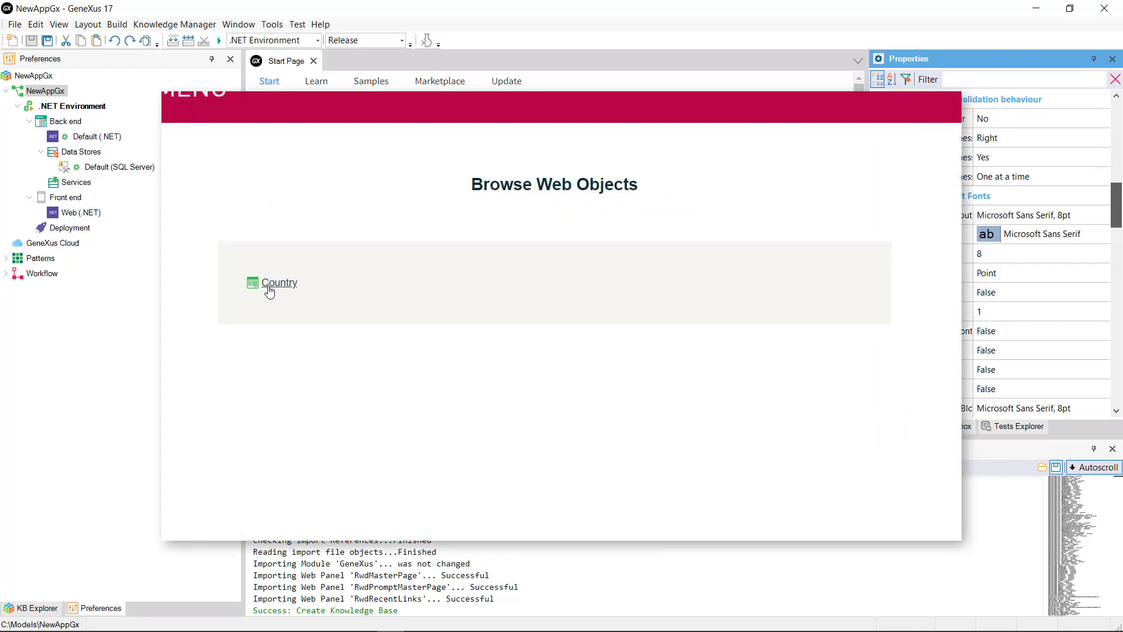
Open Country from the web objects list of the running application and enter 1 in the form.
{"action": "left_click", "coordinate": [269, 291]}
{"action": "left_click", "coordinate": [407, 233]}
{"action": "type", "text": "1"}
{"action": "key", "text": "Tab"}
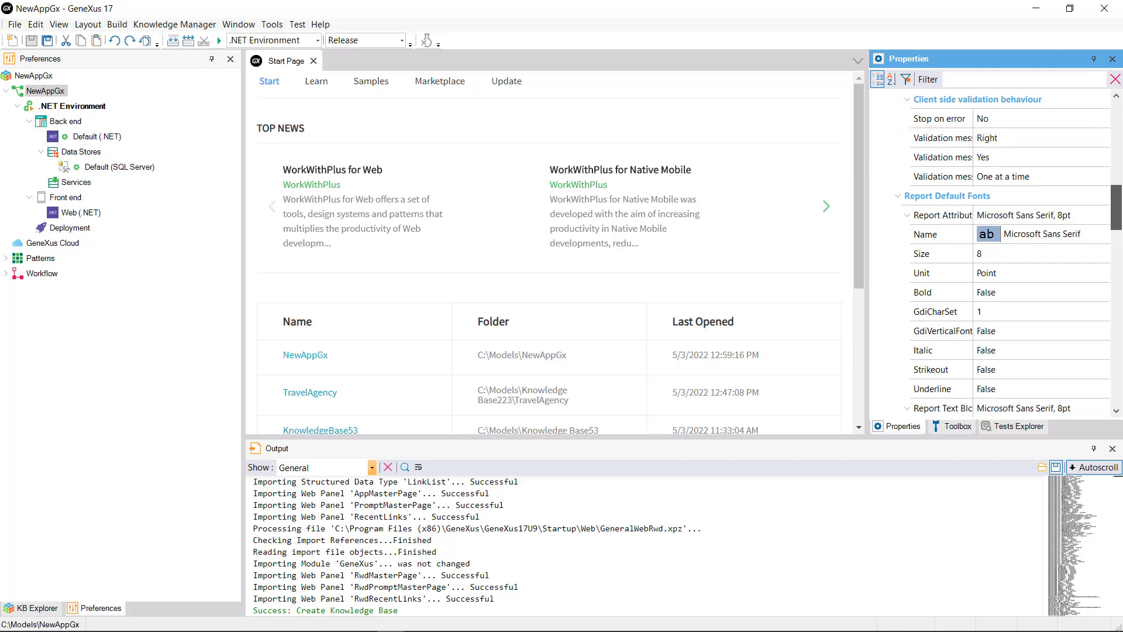
Examine the version's Defaults properties, and filter the sample attractions page by country France and attraction names from FA to LP.
{"action": "scroll", "coordinate": [994, 252], "scroll_direction": "down", "scroll_amount": 3}
{"action": "scroll", "coordinate": [995, 252], "scroll_direction": "down", "scroll_amount": 3}
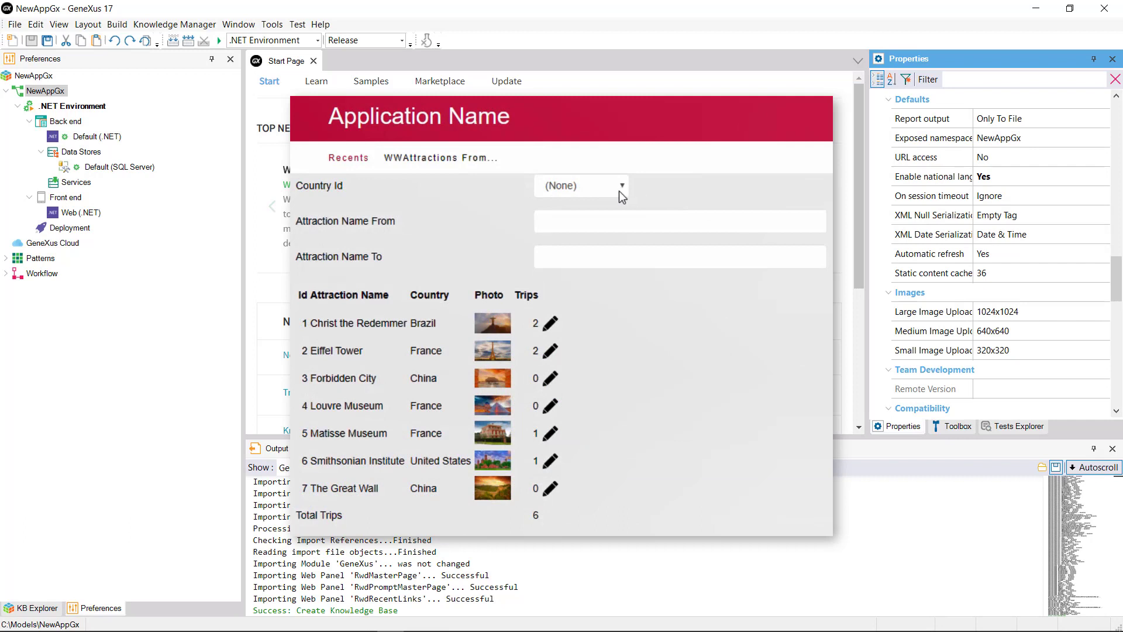
{"action": "left_click", "coordinate": [619, 191]}
{"action": "left_click", "coordinate": [602, 244]}
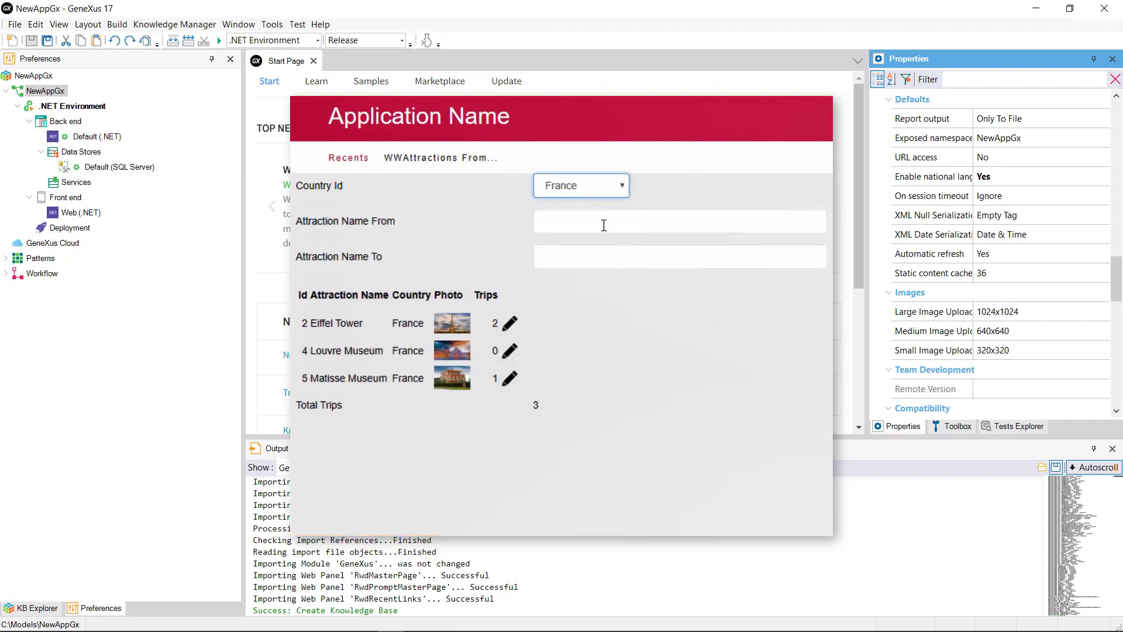
{"action": "left_click", "coordinate": [604, 225]}
{"action": "type", "text": "FA"}
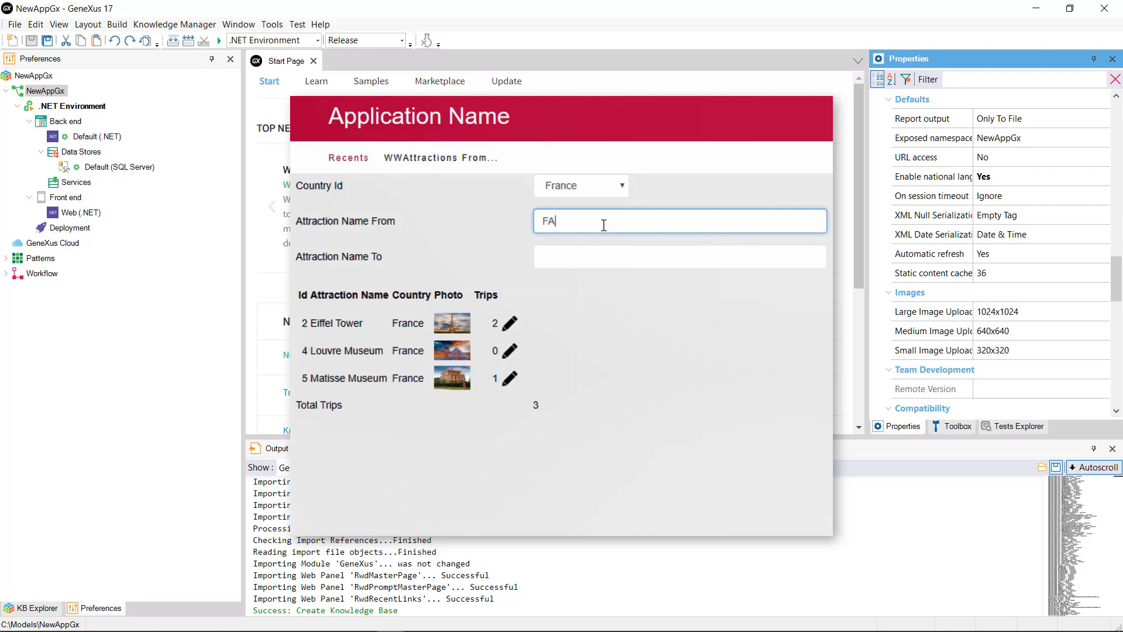
{"action": "left_click", "coordinate": [589, 259]}
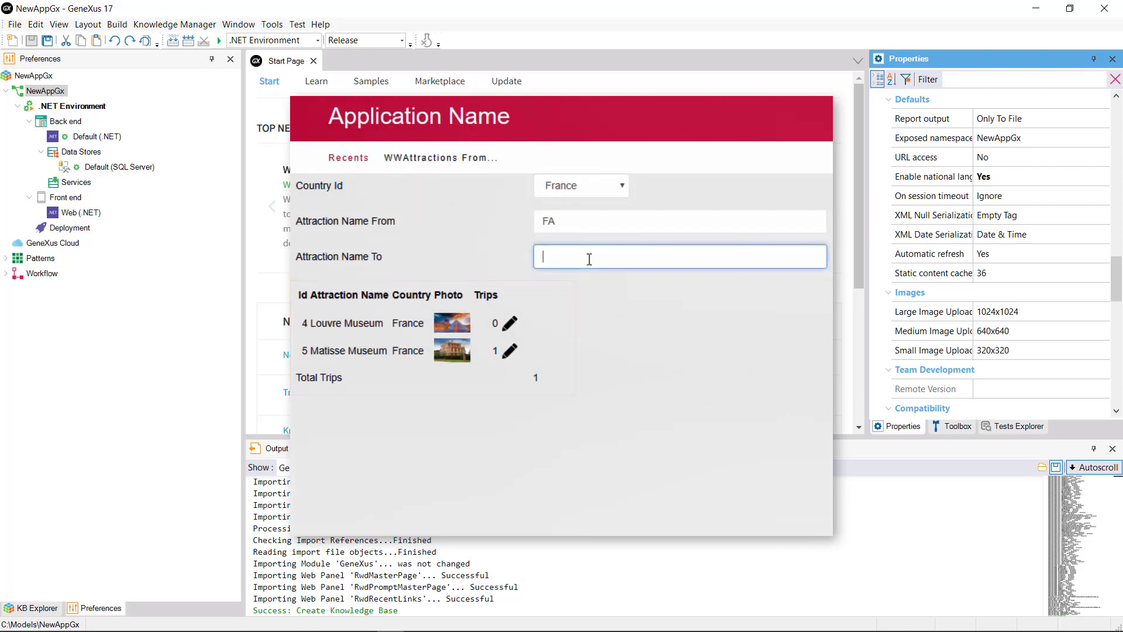
{"action": "type", "text": "LP"}
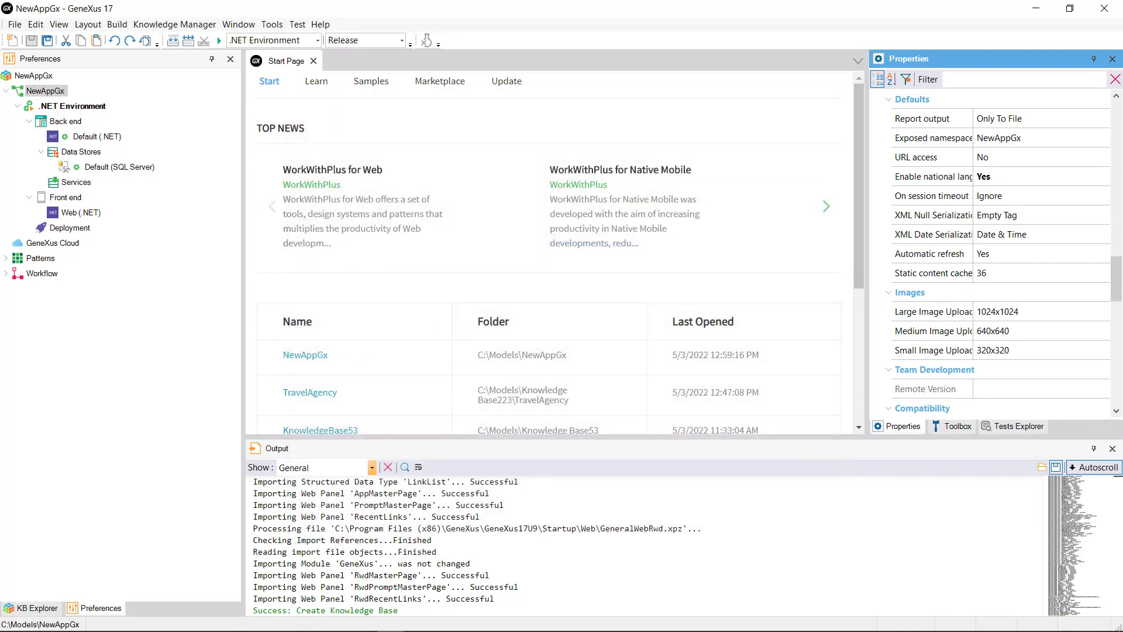
Select the .NET Environment and view the available values of its User Interface property.
{"action": "left_click", "coordinate": [76, 106]}
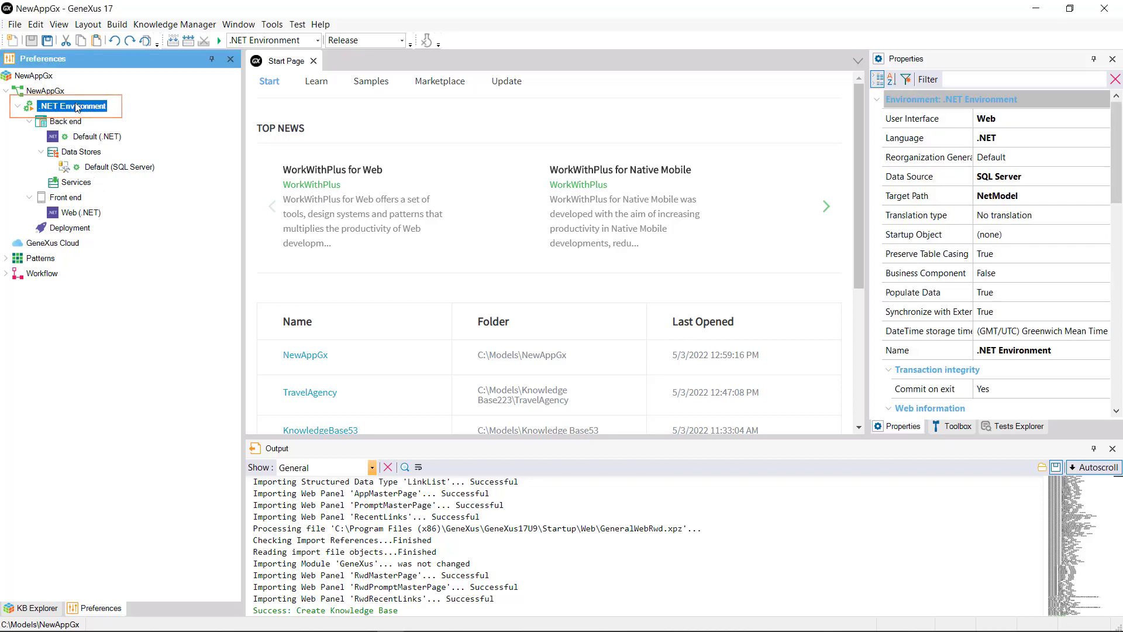
{"action": "left_click", "coordinate": [1089, 122]}
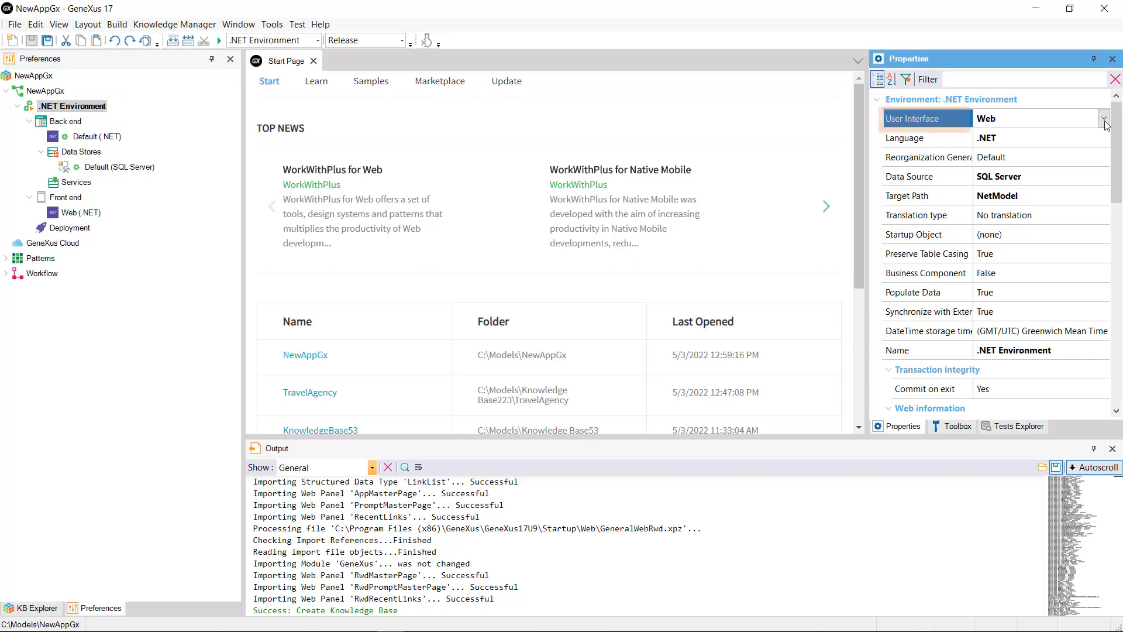
{"action": "left_click", "coordinate": [1104, 119]}
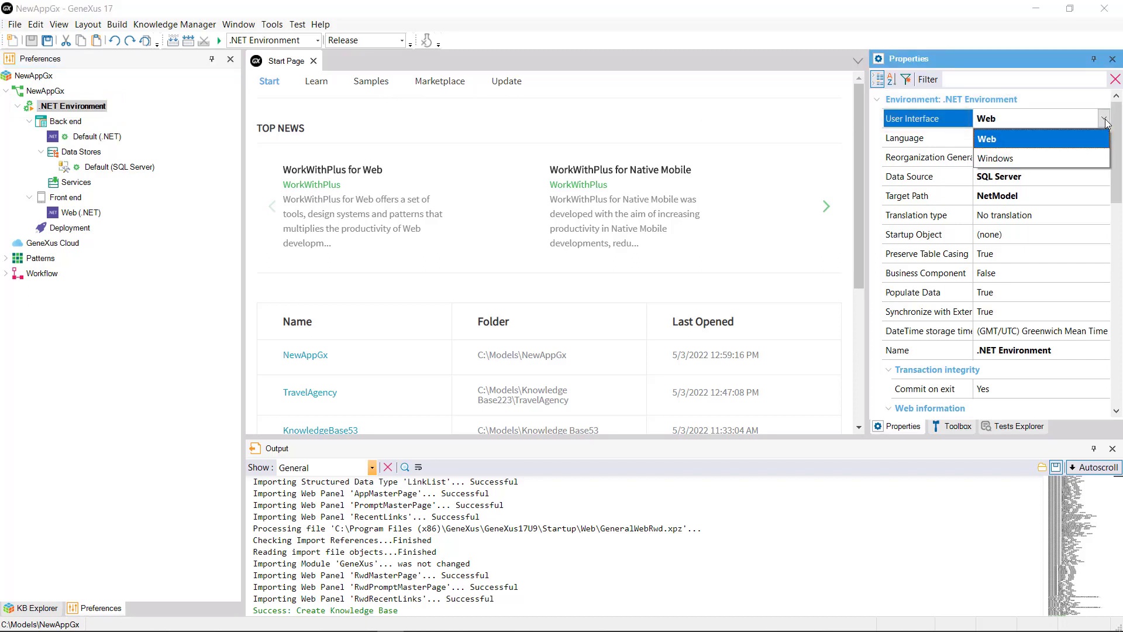
{"action": "left_click", "coordinate": [1104, 121]}
View the available values of the .NET Environment's Language and Data Source properties without changing them.
{"action": "left_click", "coordinate": [1104, 145]}
{"action": "left_click", "coordinate": [1104, 141]}
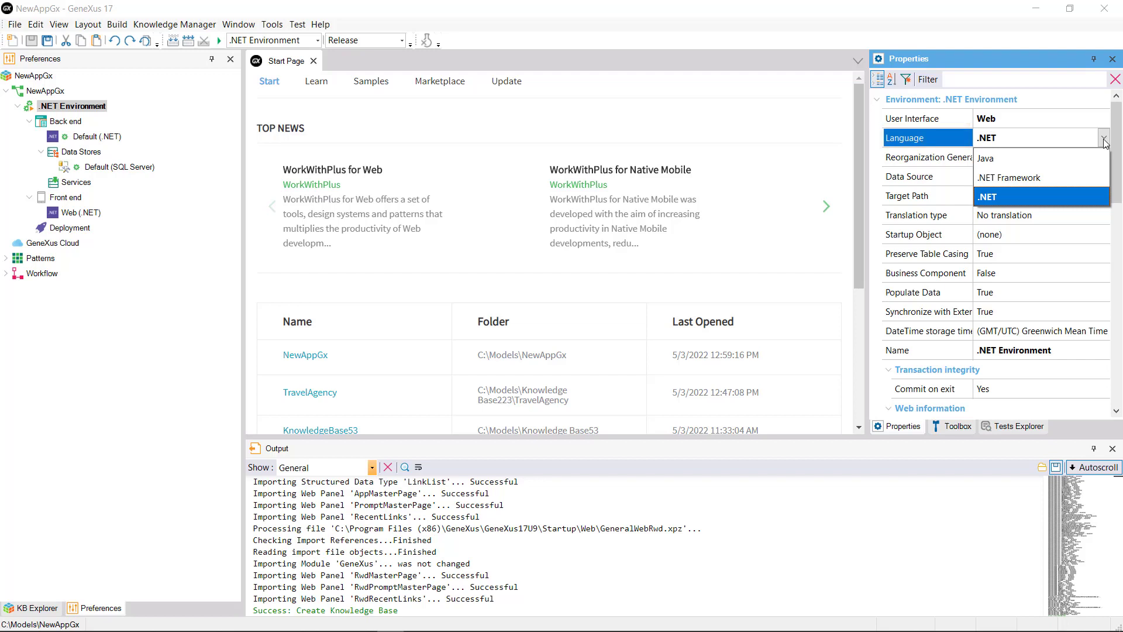
{"action": "left_click", "coordinate": [1104, 141]}
{"action": "left_click", "coordinate": [1104, 178]}
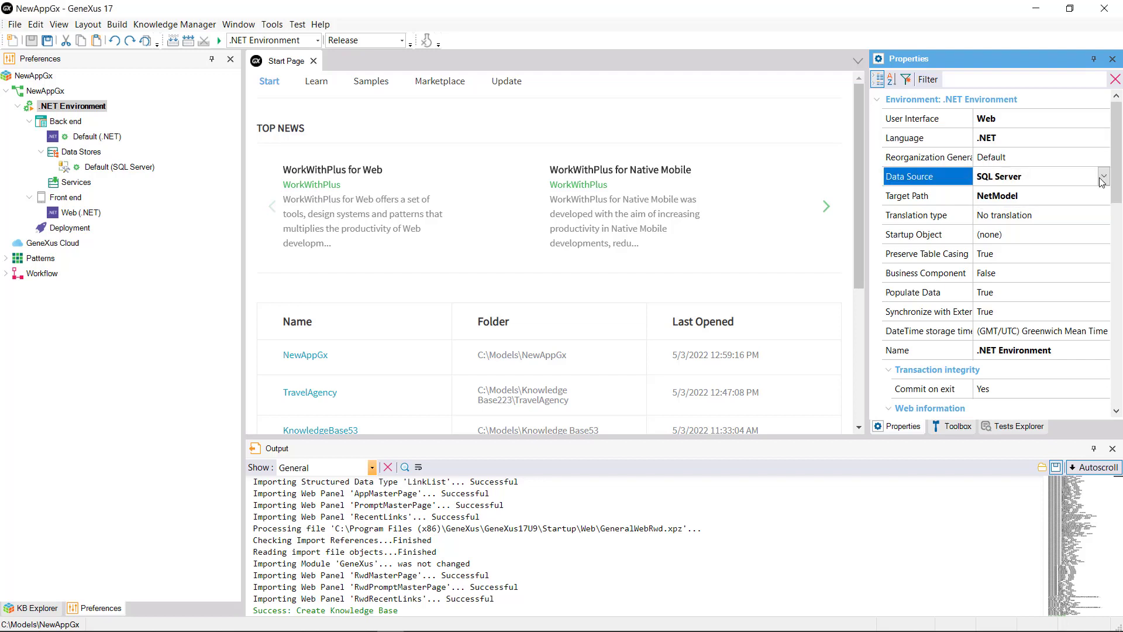
{"action": "left_click", "coordinate": [1104, 177]}
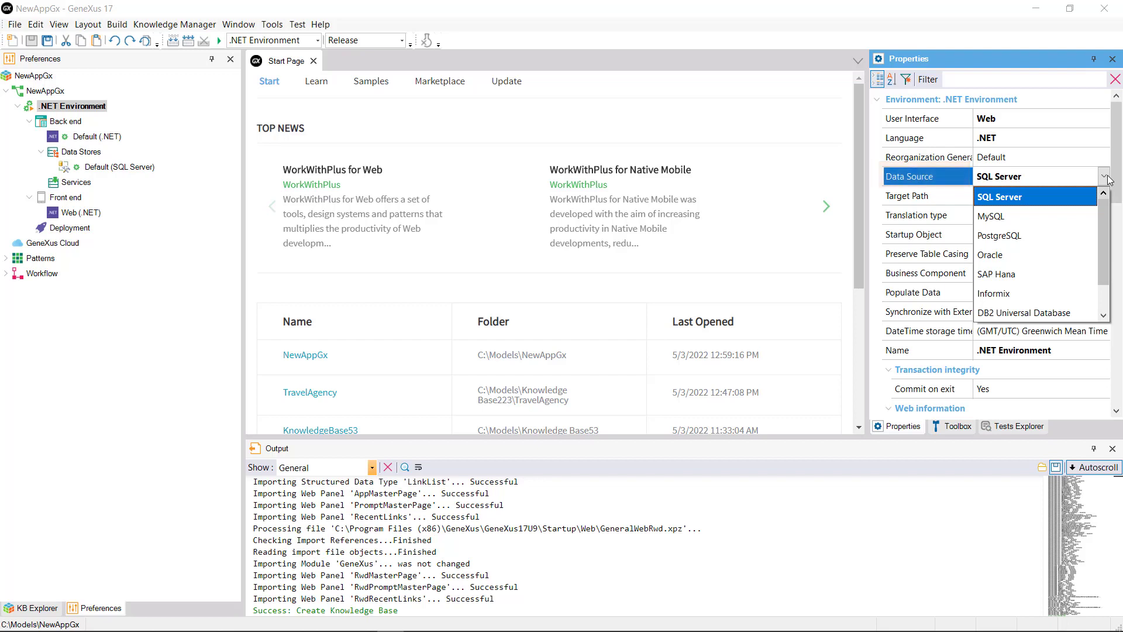
{"action": "left_click", "coordinate": [1105, 177]}
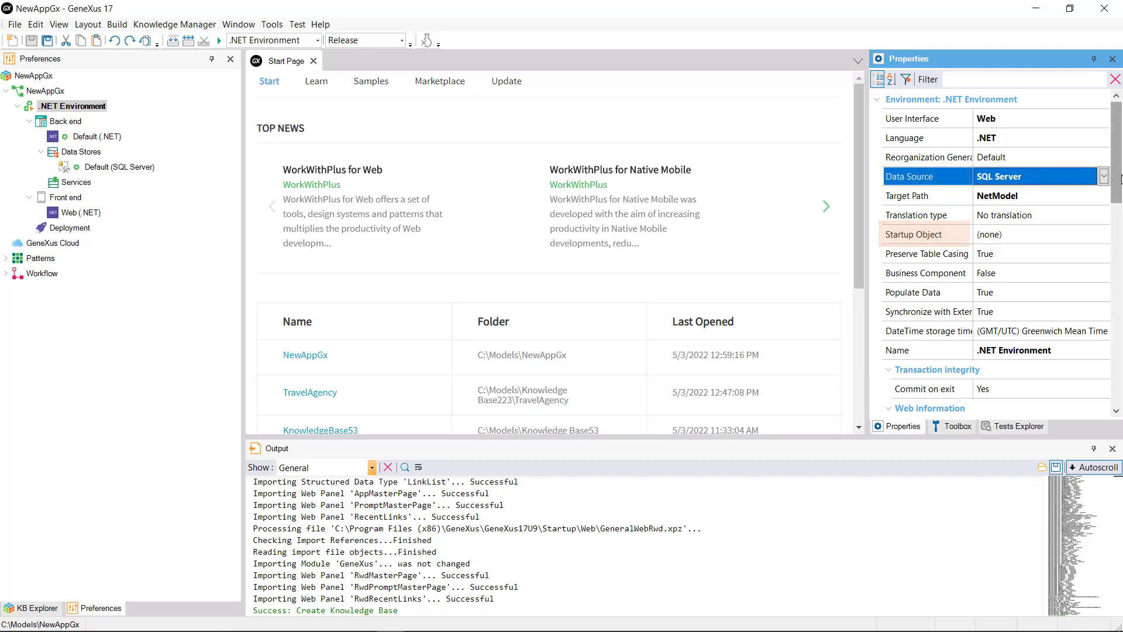
View the objects selectable as the environment's Startup Object, close the selection, and select the Name property.
{"action": "left_click", "coordinate": [1097, 241]}
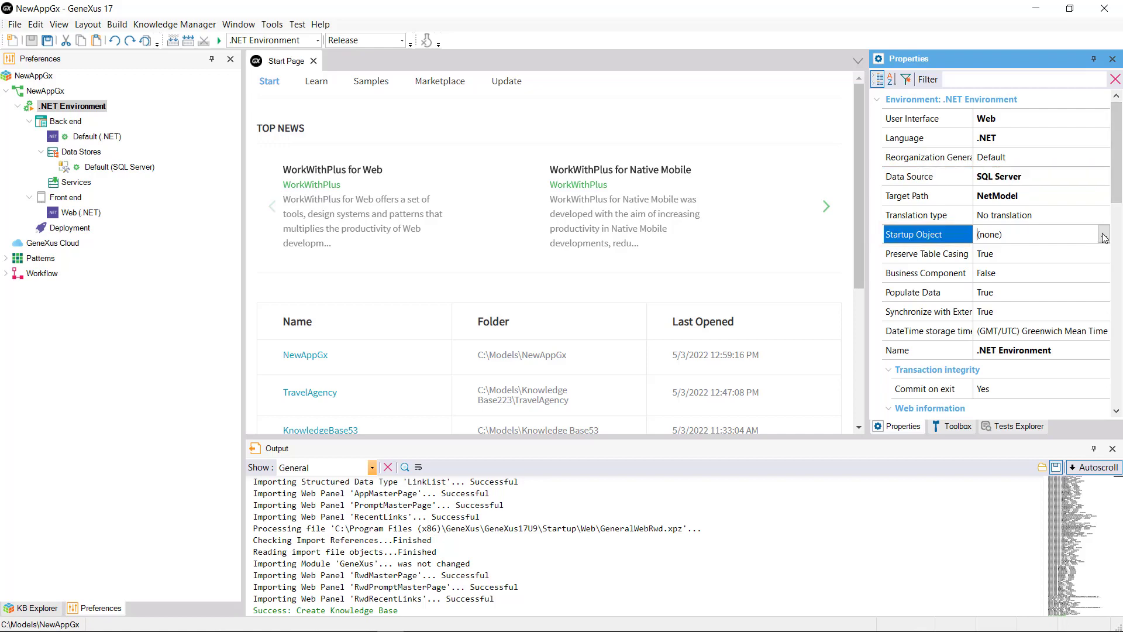
{"action": "left_click", "coordinate": [1104, 235]}
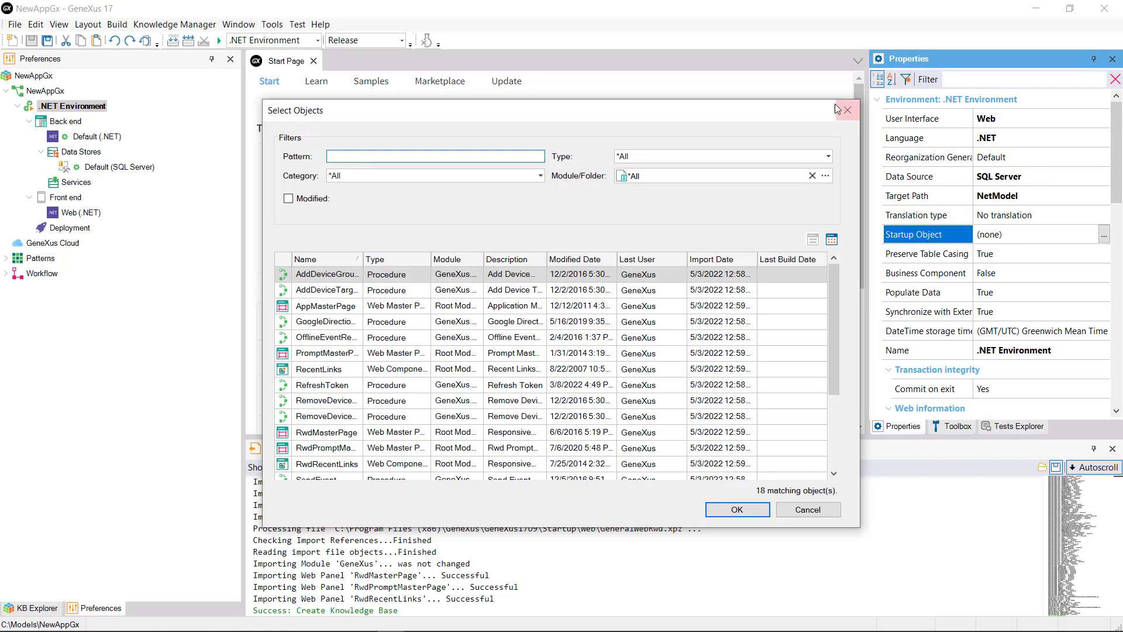
{"action": "left_click", "coordinate": [846, 111]}
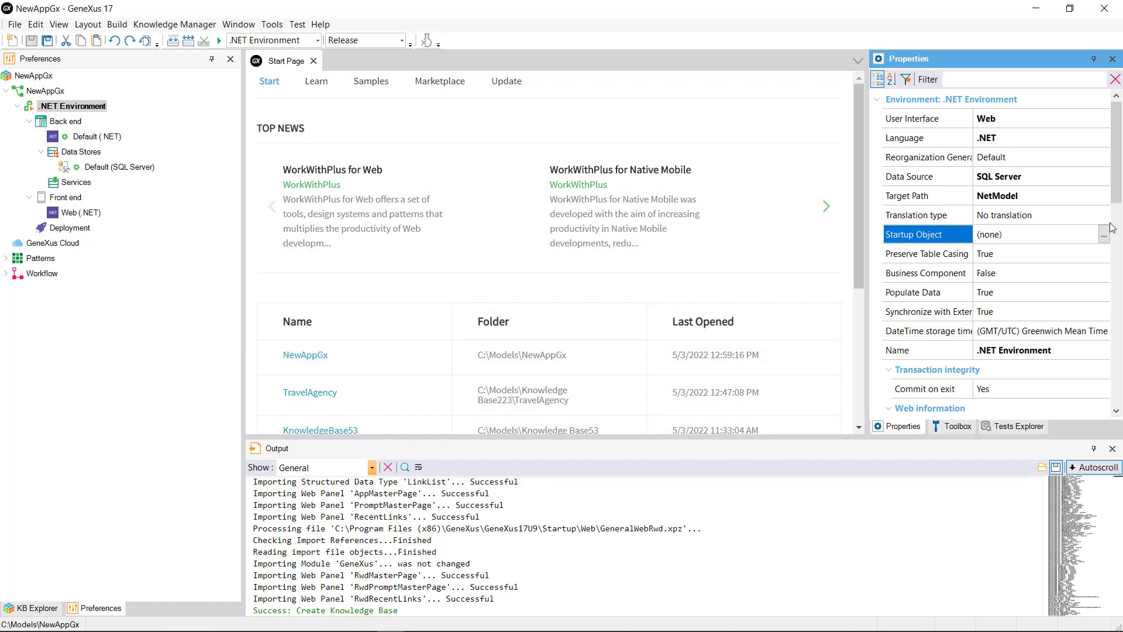
{"action": "left_click", "coordinate": [1099, 349]}
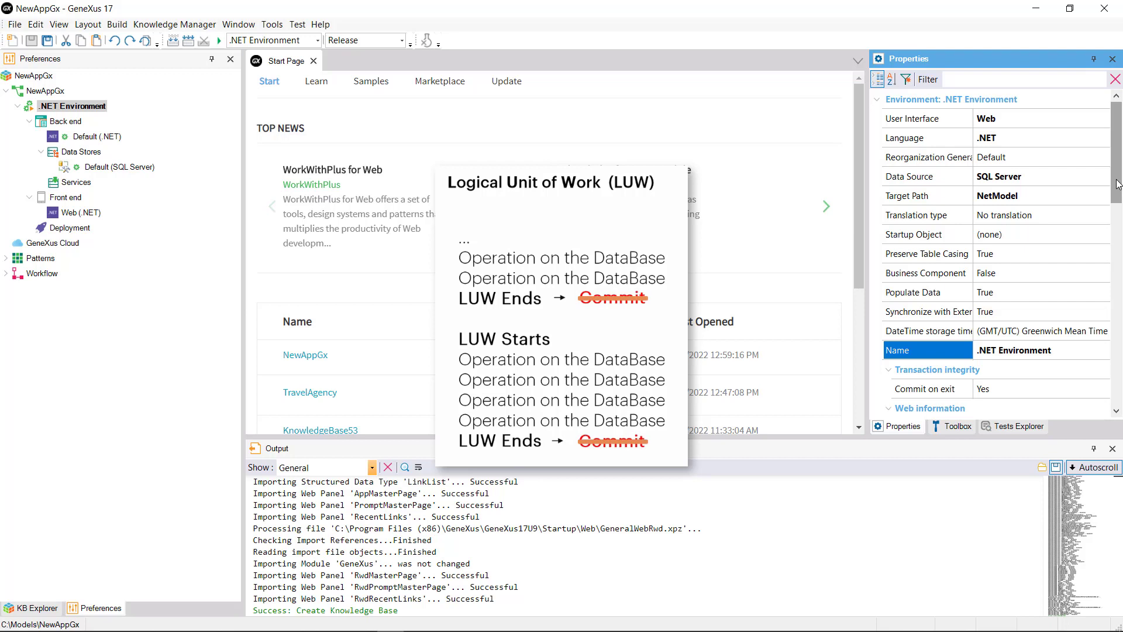
View the available values of the environment's Encrypt URL parameters property under Security.
{"action": "left_click_drag", "start_coordinate": [1118, 184], "coordinate": [1119, 221]}
{"action": "left_click", "coordinate": [1085, 332]}
{"action": "left_click", "coordinate": [1103, 332]}
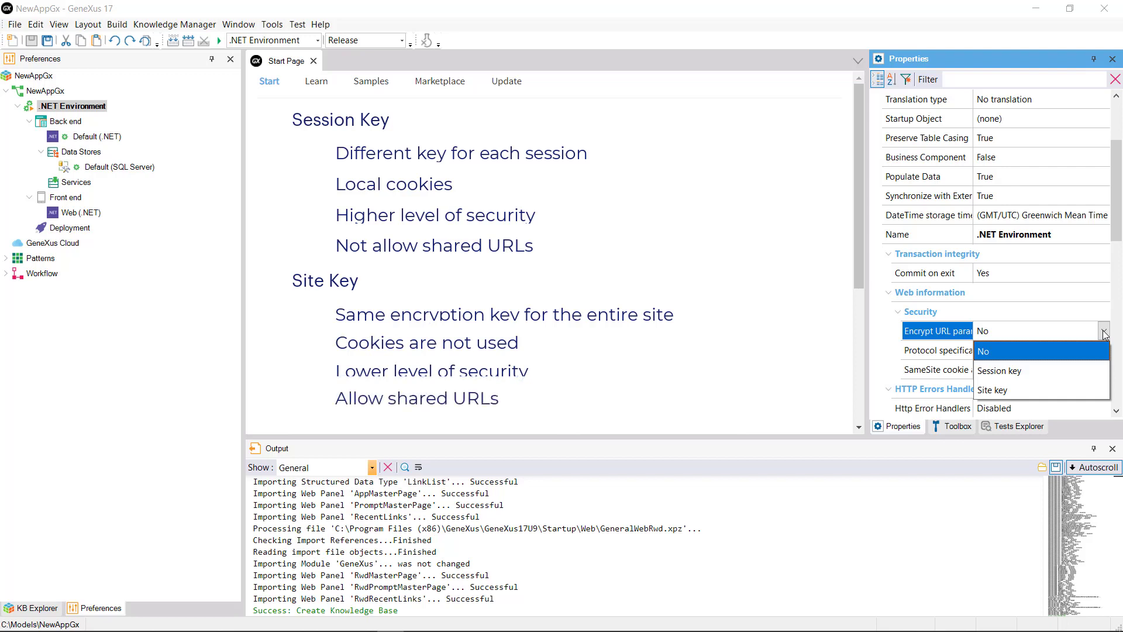
{"action": "left_click", "coordinate": [1103, 334]}
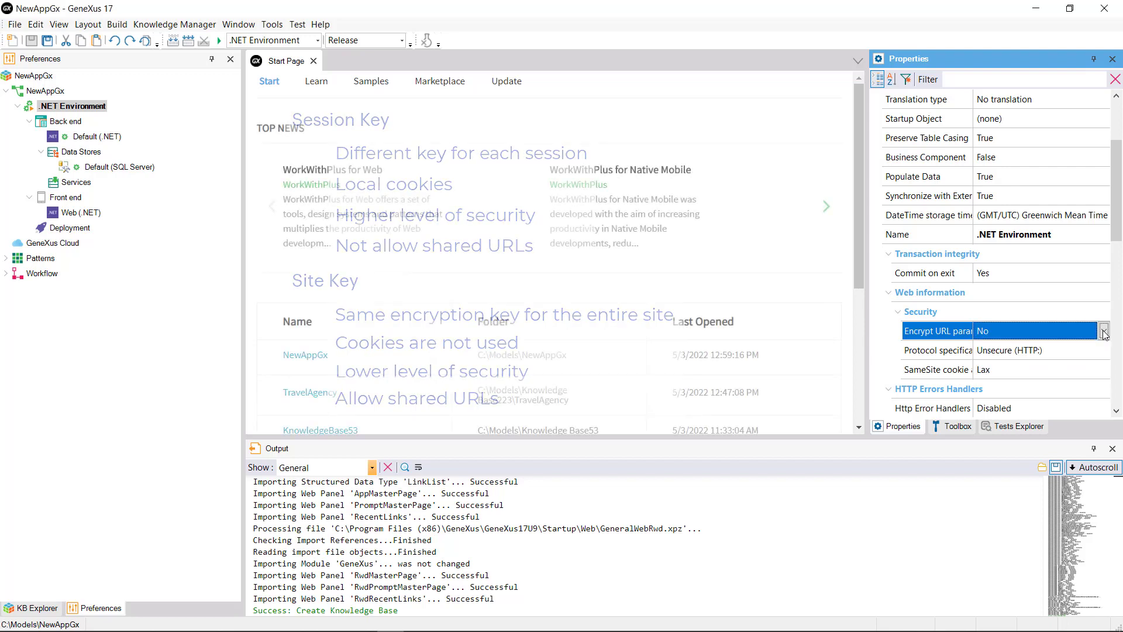
View the available values of the environment's Protocol specification property without changing it.
{"action": "left_click", "coordinate": [1094, 355]}
{"action": "left_click", "coordinate": [1104, 351]}
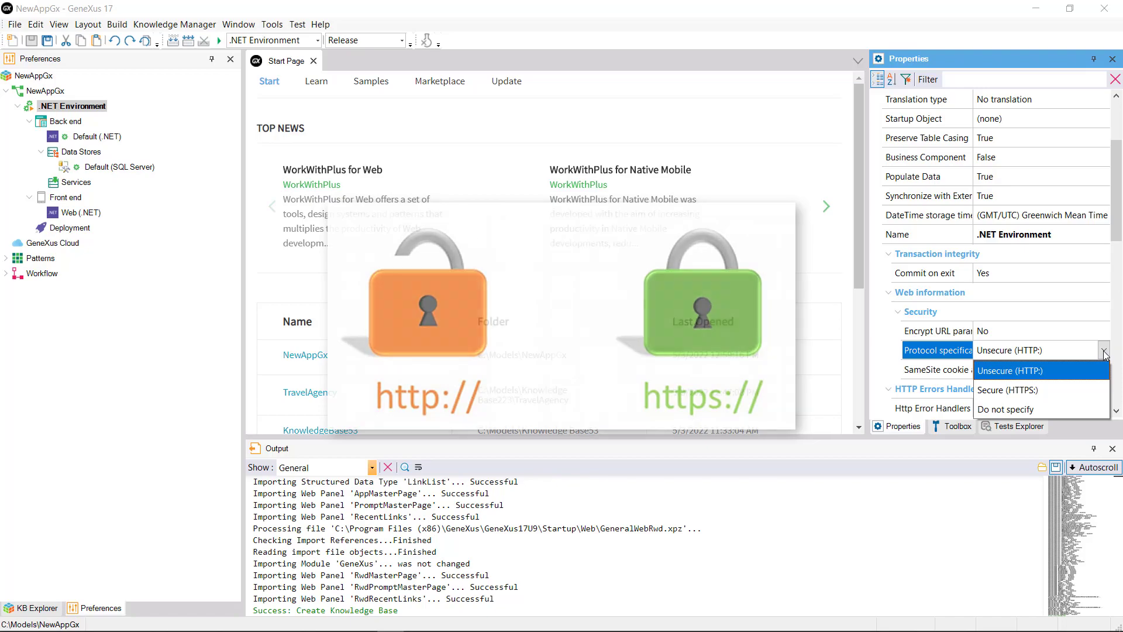
{"action": "left_click", "coordinate": [1105, 353]}
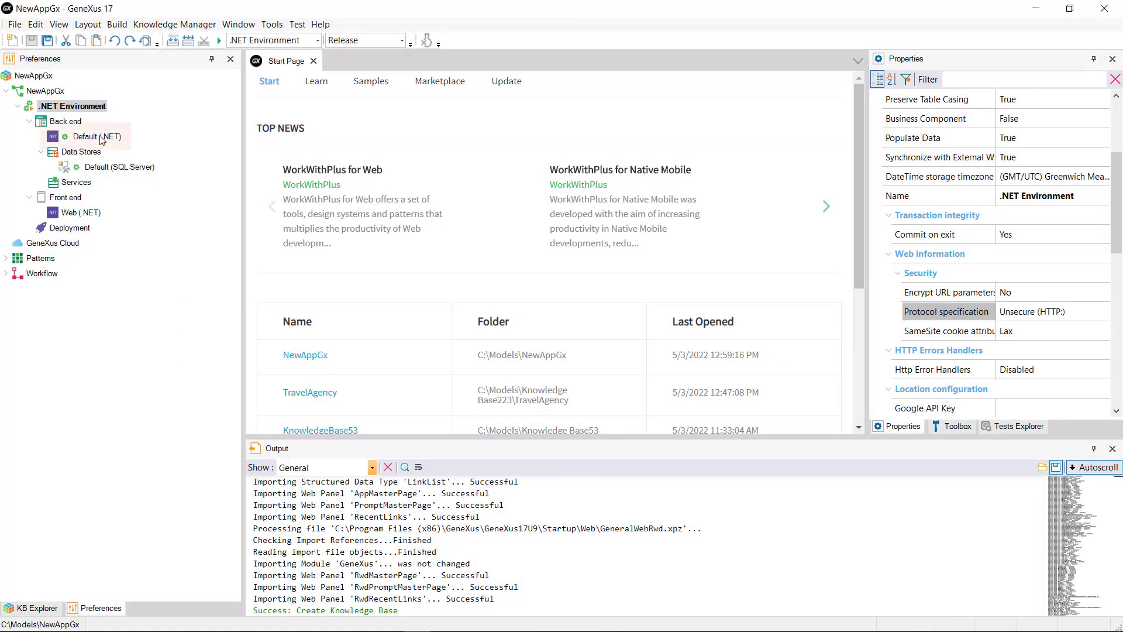
View the available values of the User Interface property of the back end's Default (.NET) generator without changing it.
{"action": "left_click", "coordinate": [102, 139]}
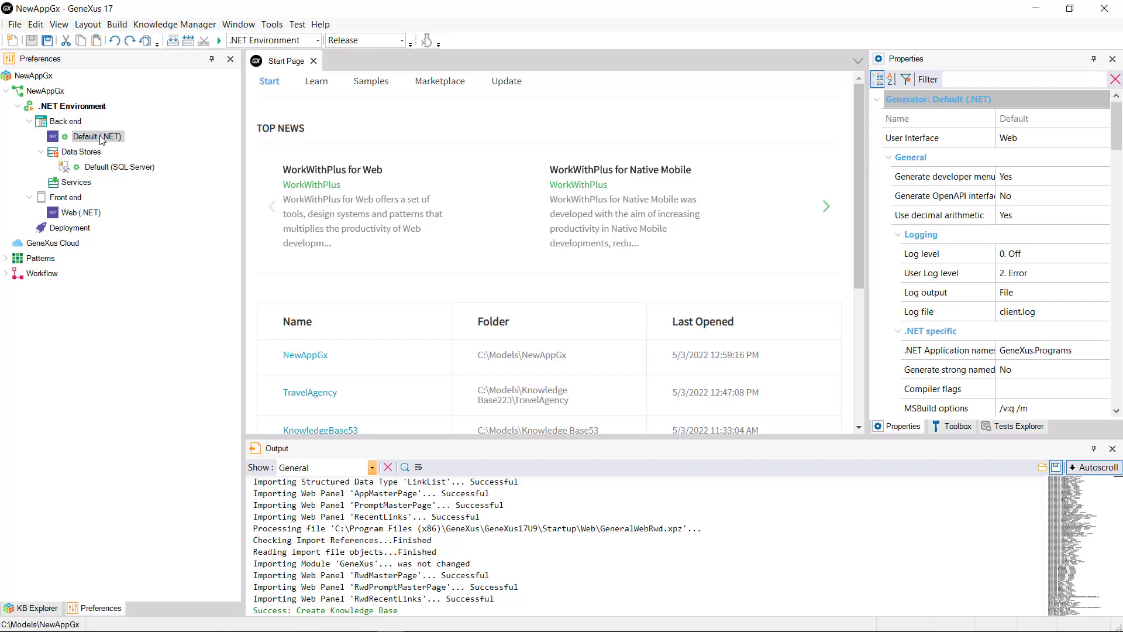
{"action": "left_click", "coordinate": [1091, 139]}
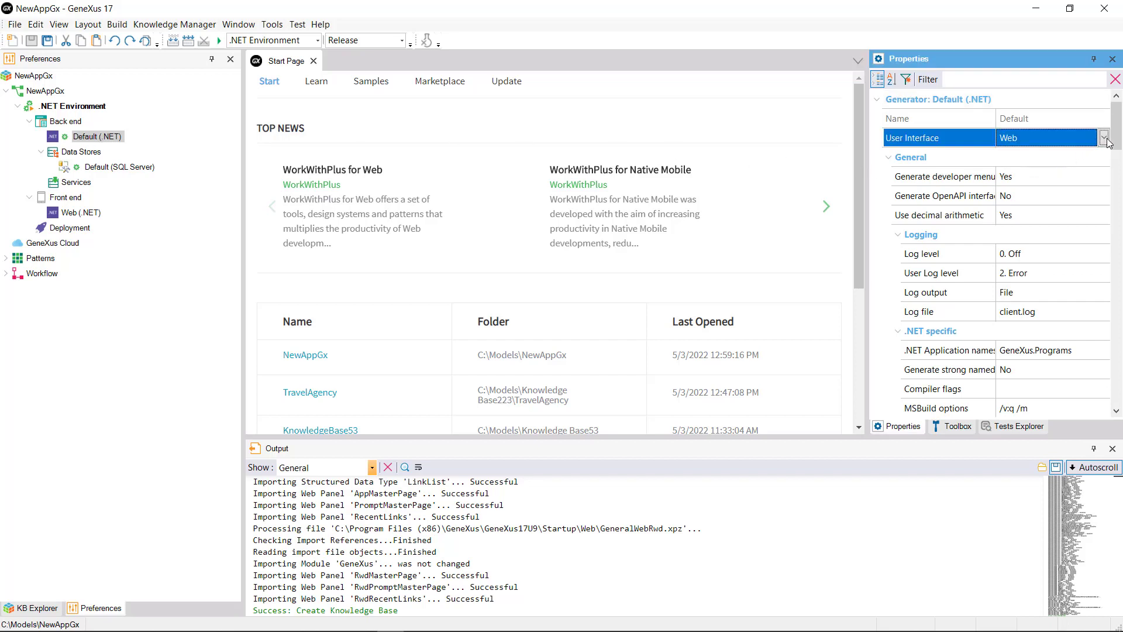
{"action": "left_click", "coordinate": [1104, 138]}
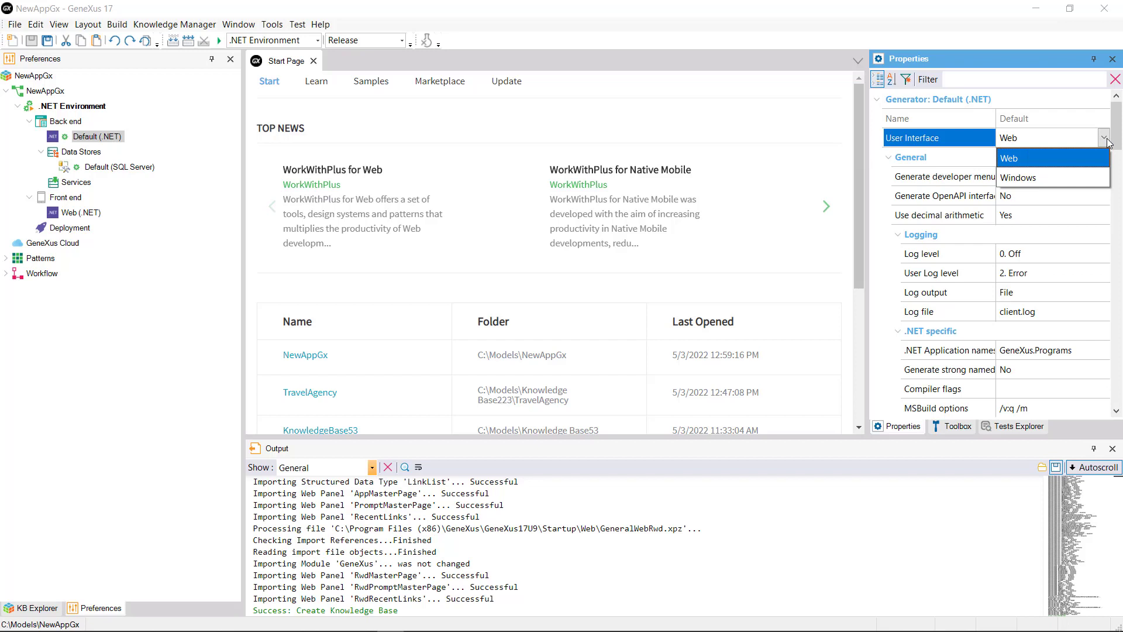
{"action": "left_click", "coordinate": [1105, 139]}
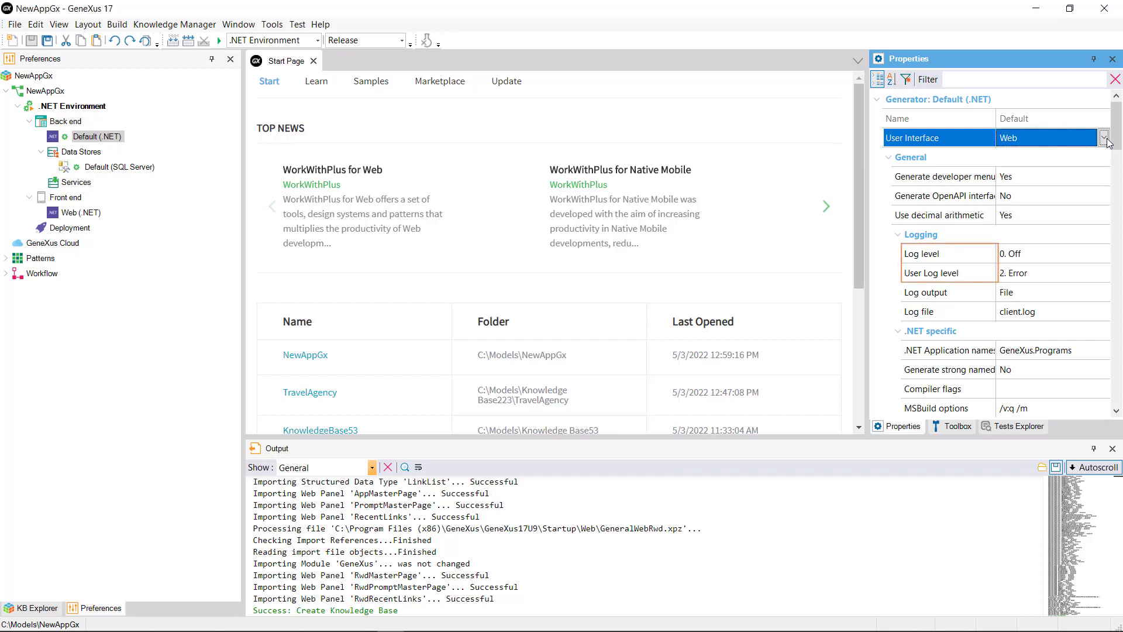
View the available values of the generator's Log level and User Log level properties under Logging.
{"action": "left_click", "coordinate": [1104, 255]}
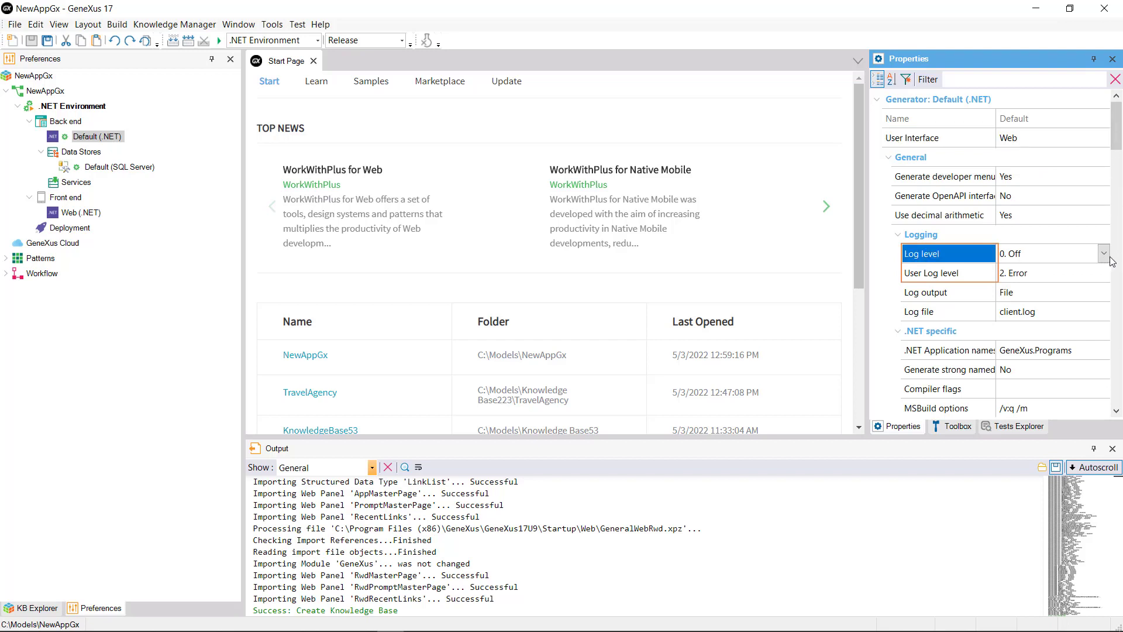
{"action": "left_click", "coordinate": [1105, 255]}
{"action": "left_click", "coordinate": [1110, 260]}
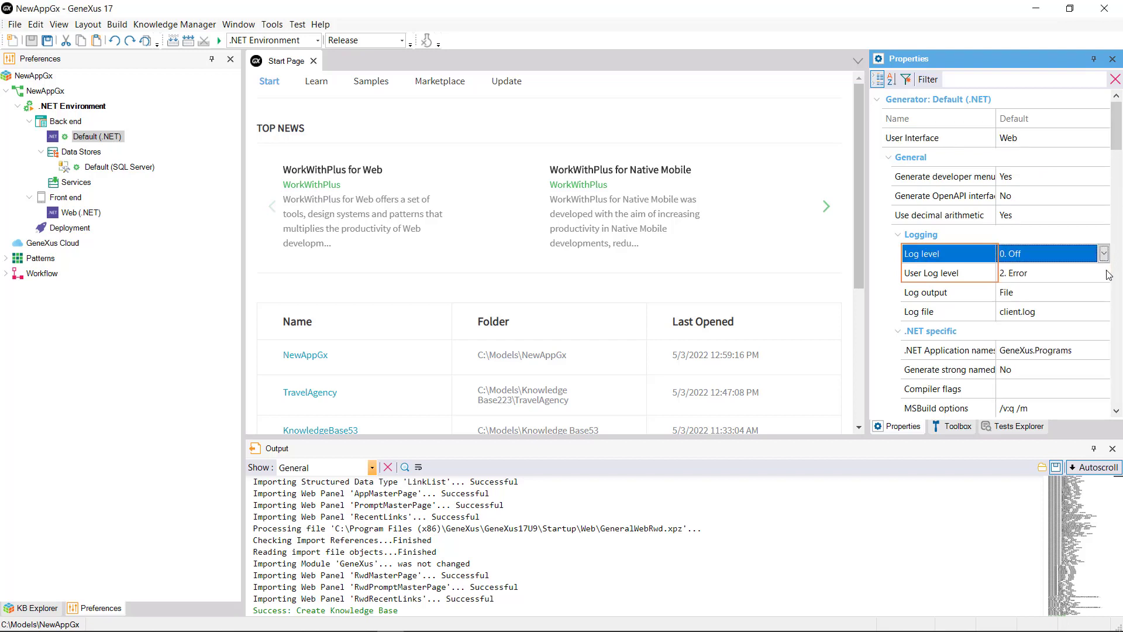
{"action": "left_click", "coordinate": [1106, 273]}
{"action": "left_click", "coordinate": [1107, 275]}
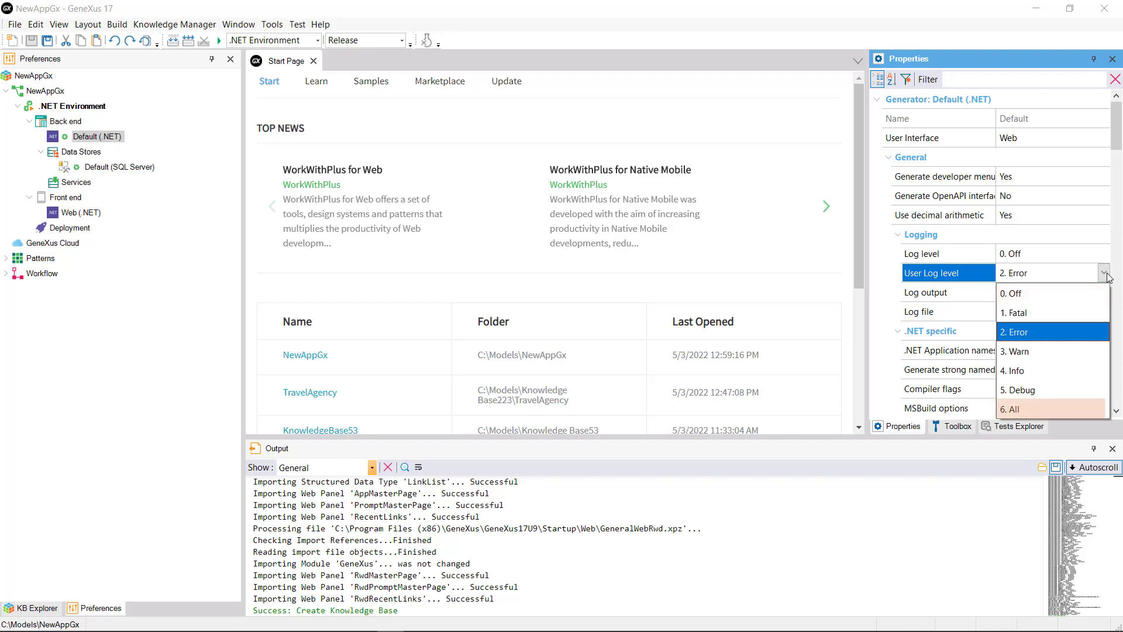
{"action": "left_click", "coordinate": [1105, 274]}
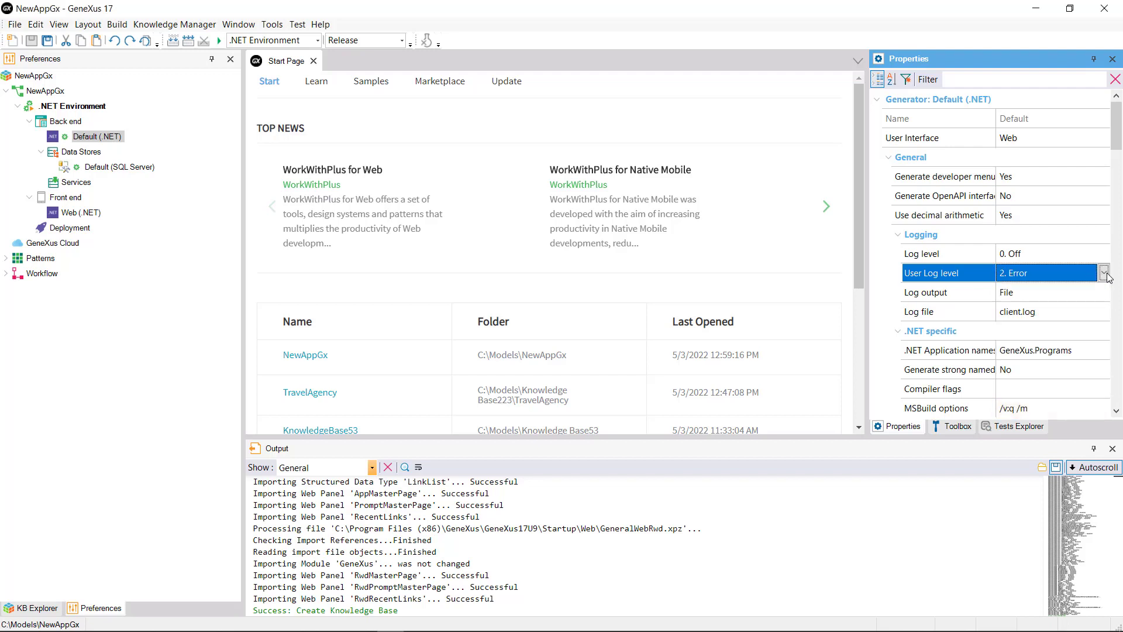
View the available values of the Reorganize server tables and Transactional integrity properties under Data Access Information.
{"action": "scroll", "coordinate": [1103, 292], "scroll_direction": "down", "scroll_amount": 7}
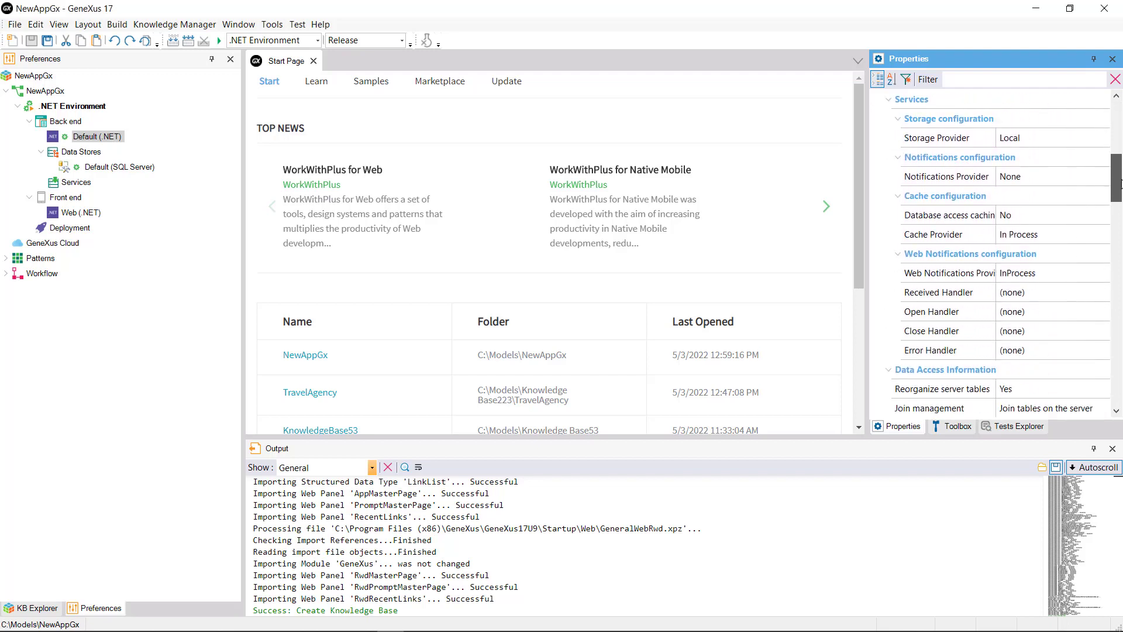
{"action": "left_click", "coordinate": [1100, 316]}
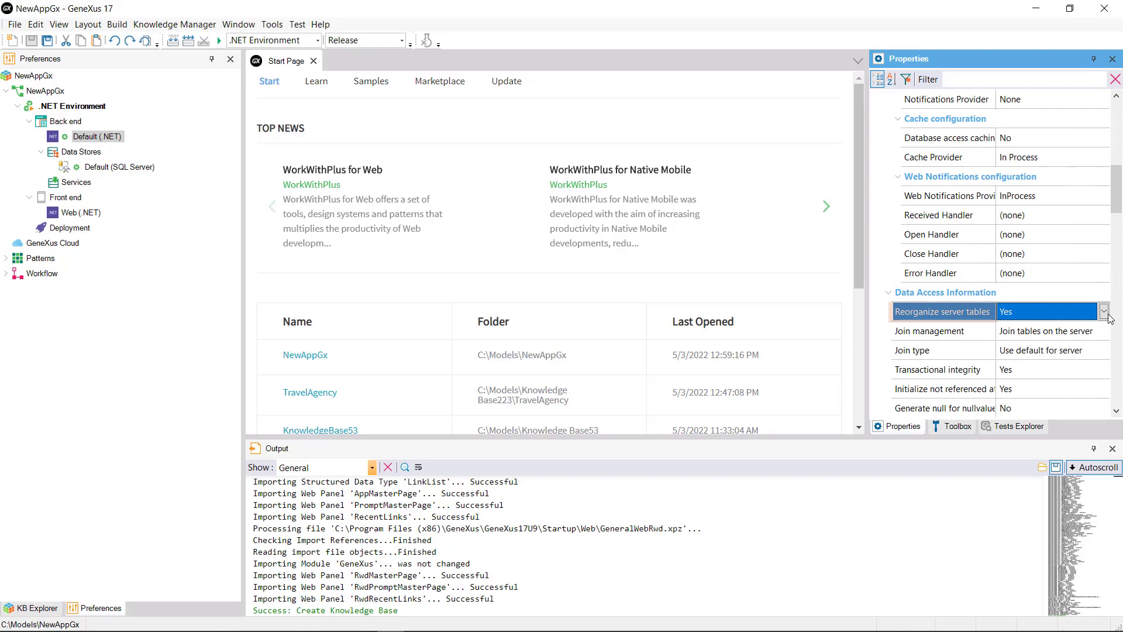
{"action": "left_click", "coordinate": [1105, 312]}
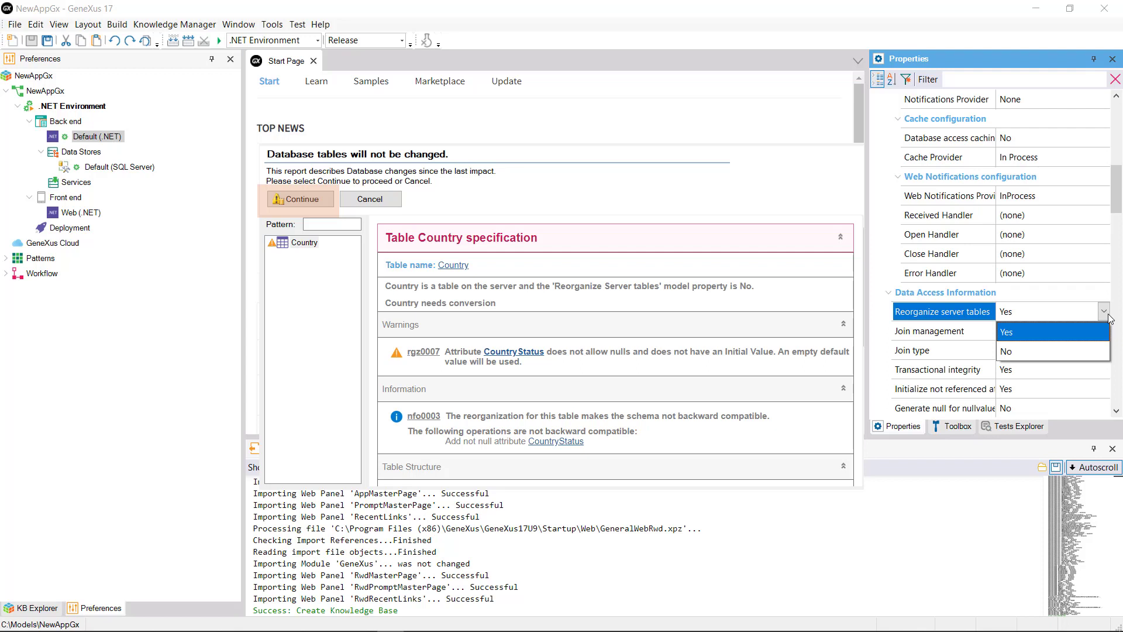
{"action": "left_click", "coordinate": [1103, 325]}
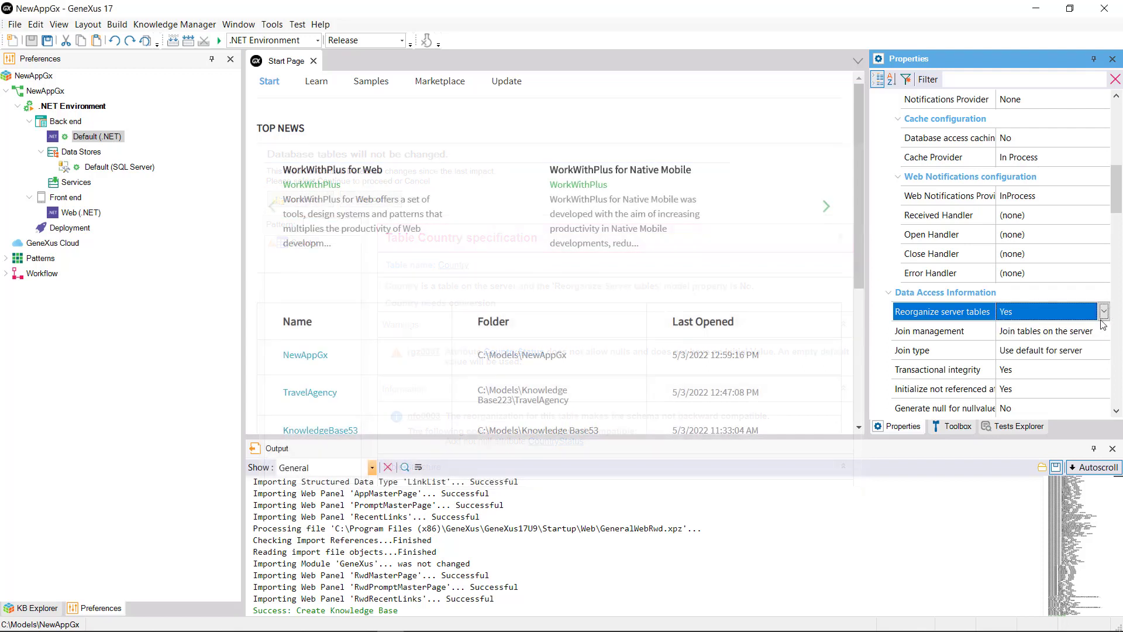
{"action": "left_click", "coordinate": [1093, 369]}
{"action": "left_click", "coordinate": [1104, 370]}
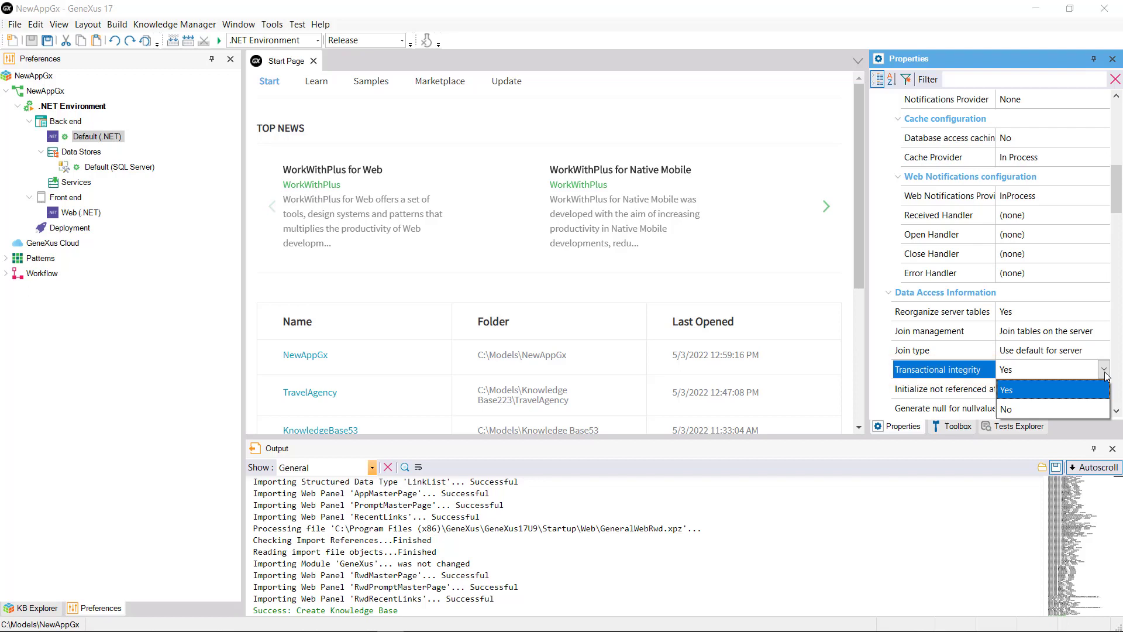
{"action": "left_click", "coordinate": [1105, 370]}
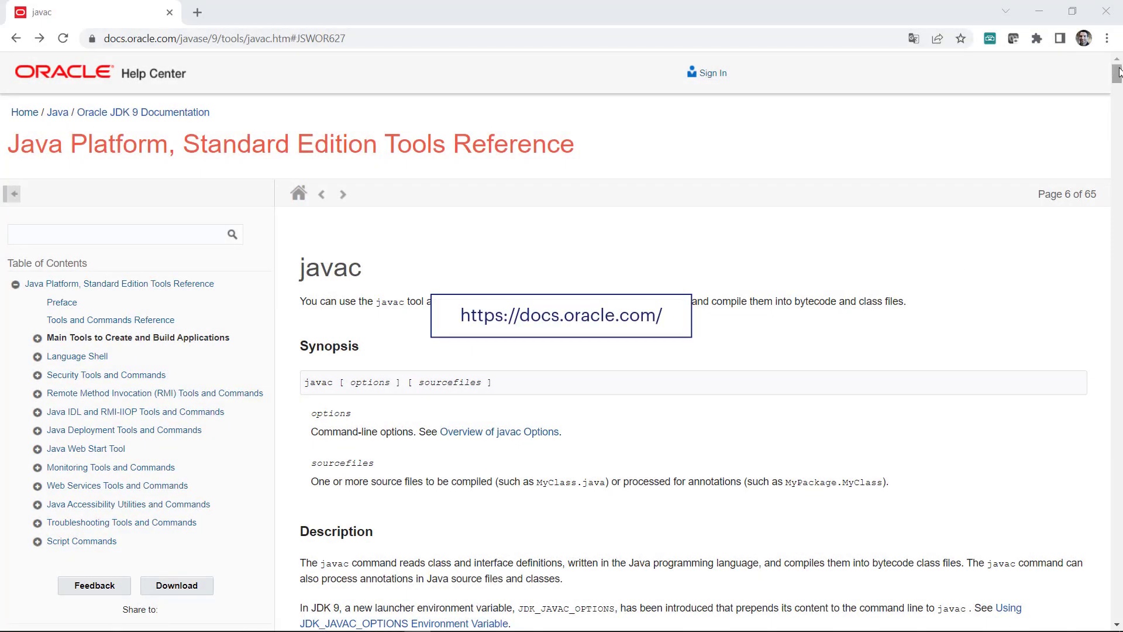
Select the generator's Reorganization Options and Create Database Options properties under Build Process without editing them.
{"action": "mouse_move", "coordinate": [1118, 75]}
{"action": "left_mouse_down"}
{"action": "mouse_move", "coordinate": [1119, 120]}
{"action": "mouse_move", "coordinate": [1118, 73]}
{"action": "left_mouse_up"}
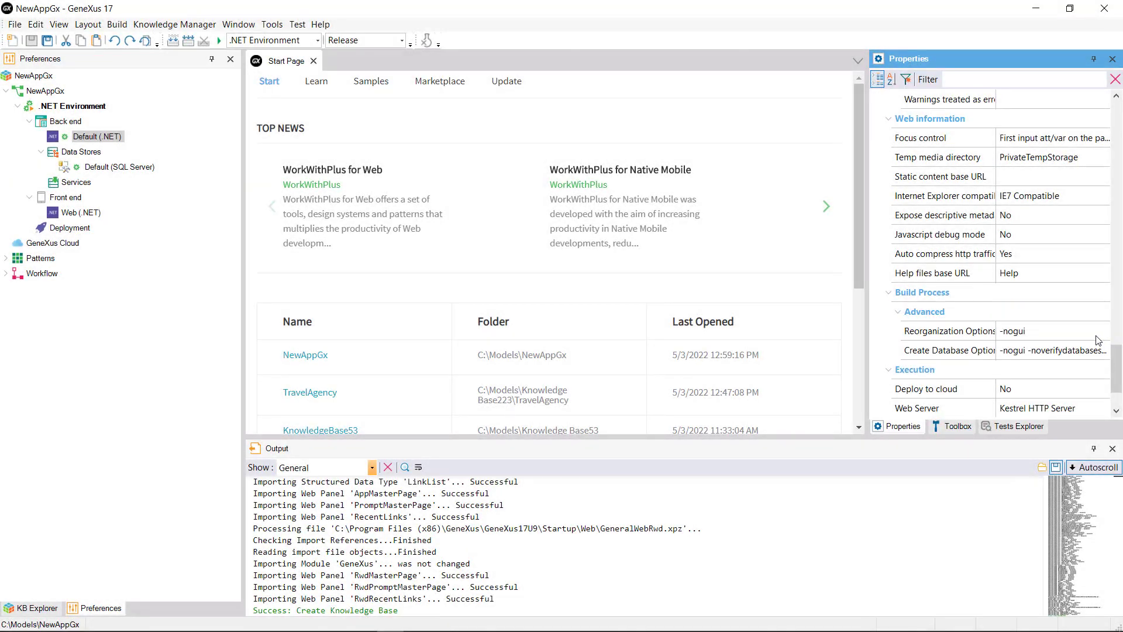
{"action": "left_click", "coordinate": [1101, 336]}
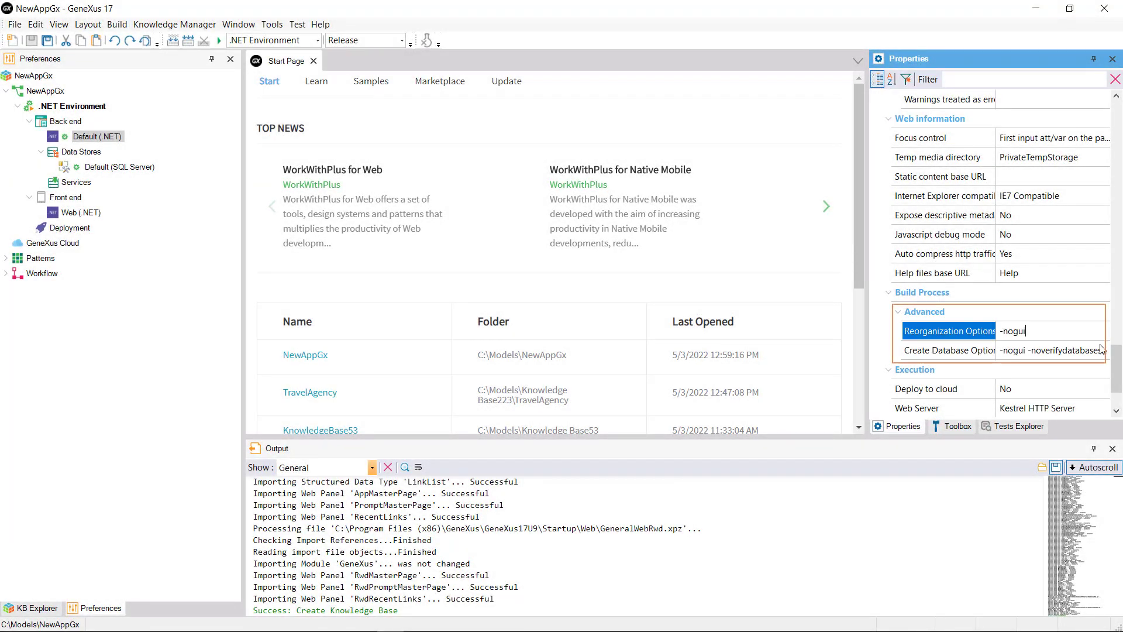
{"action": "left_click", "coordinate": [1105, 351]}
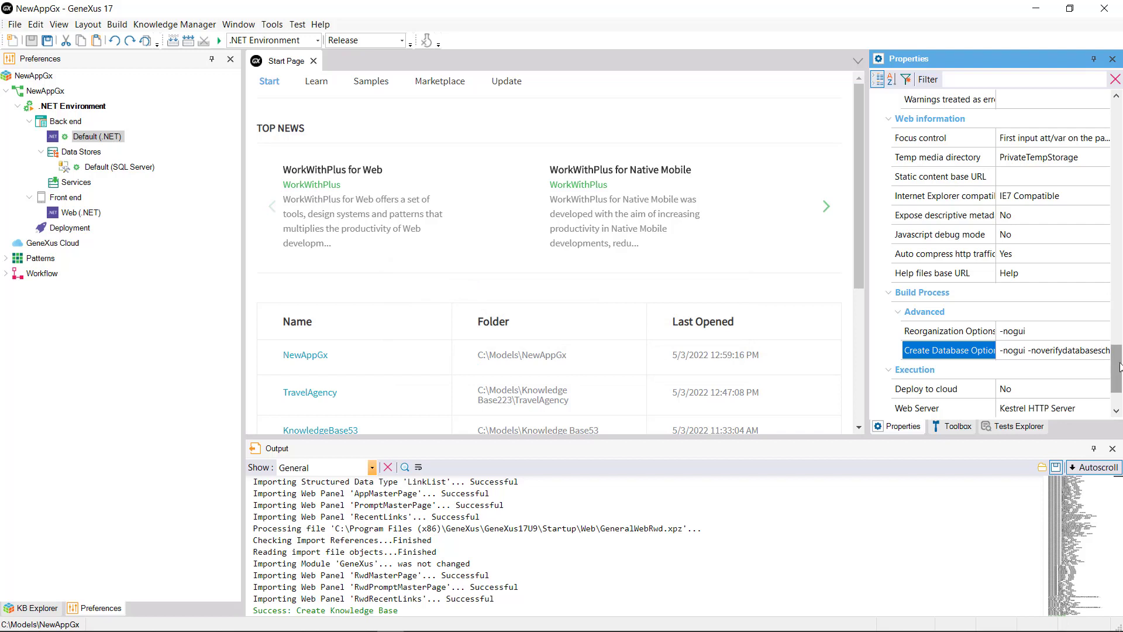
View the available values of the generator's Deploy to cloud and Web Server properties under Execution.
{"action": "scroll", "coordinate": [1120, 364], "scroll_direction": "down", "scroll_amount": 1}
{"action": "left_click", "coordinate": [1103, 334]}
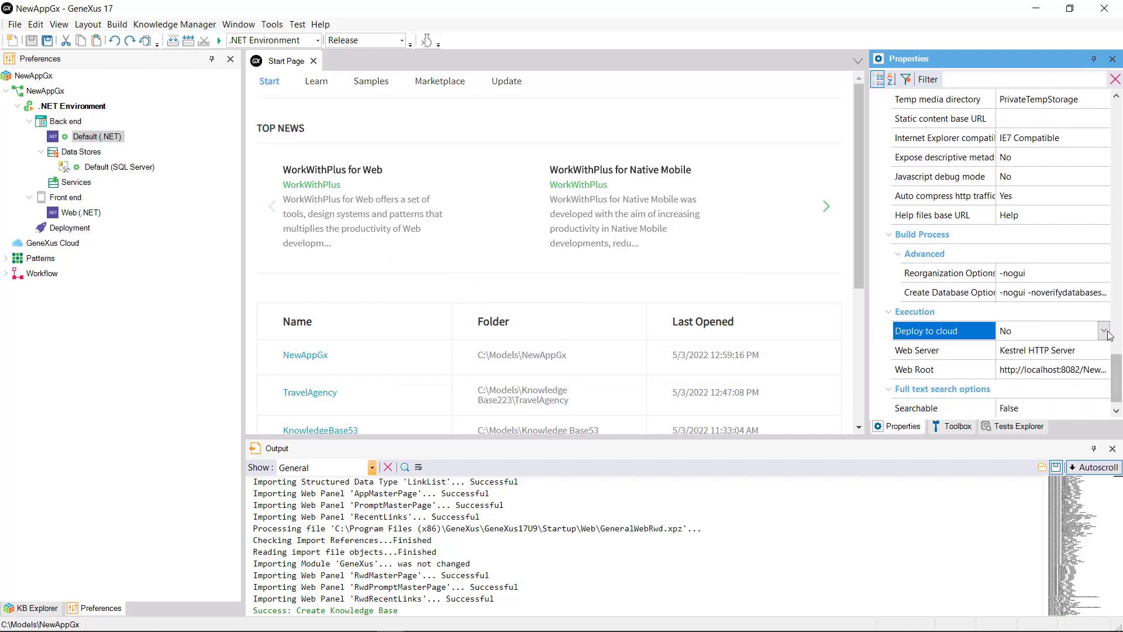
{"action": "left_click", "coordinate": [1105, 331]}
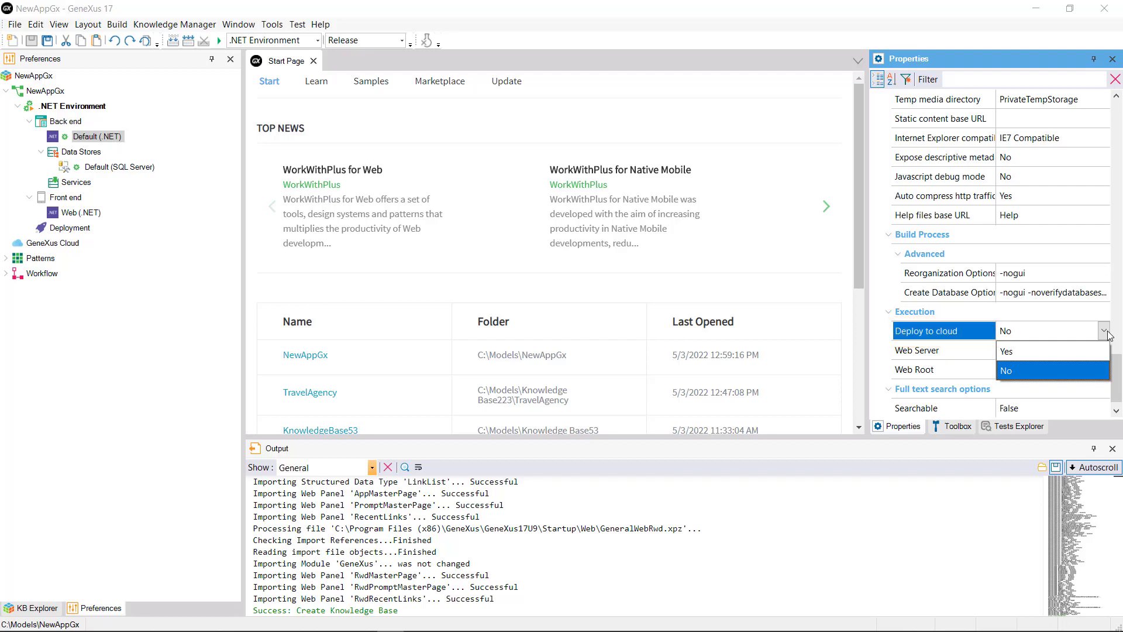
{"action": "left_click", "coordinate": [1108, 335]}
{"action": "left_click", "coordinate": [1106, 350]}
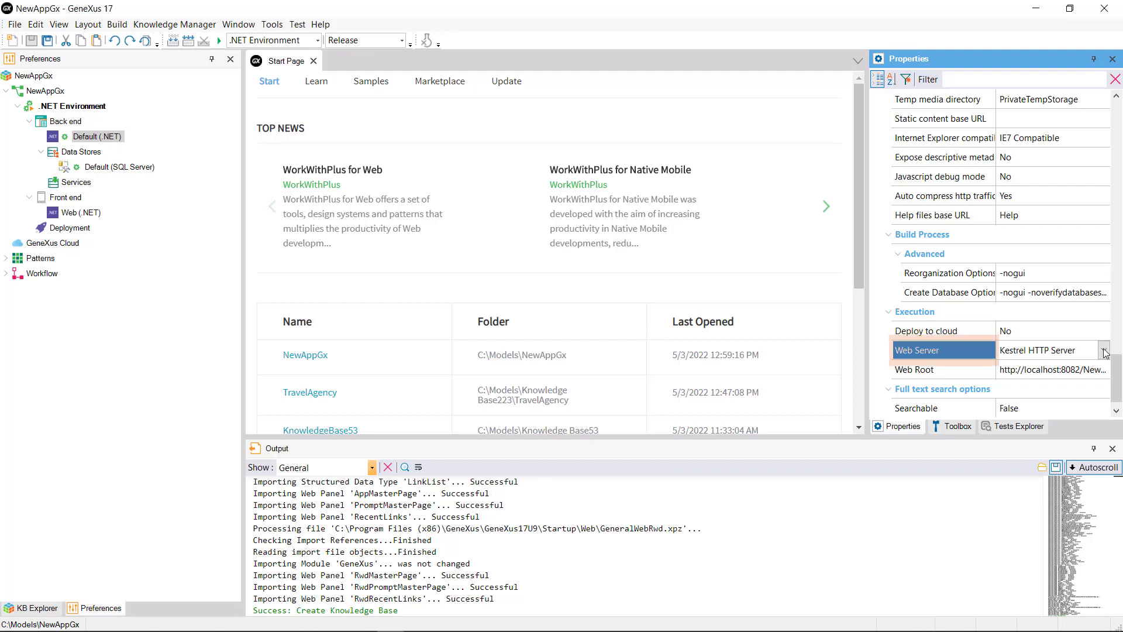
{"action": "left_click", "coordinate": [1106, 350]}
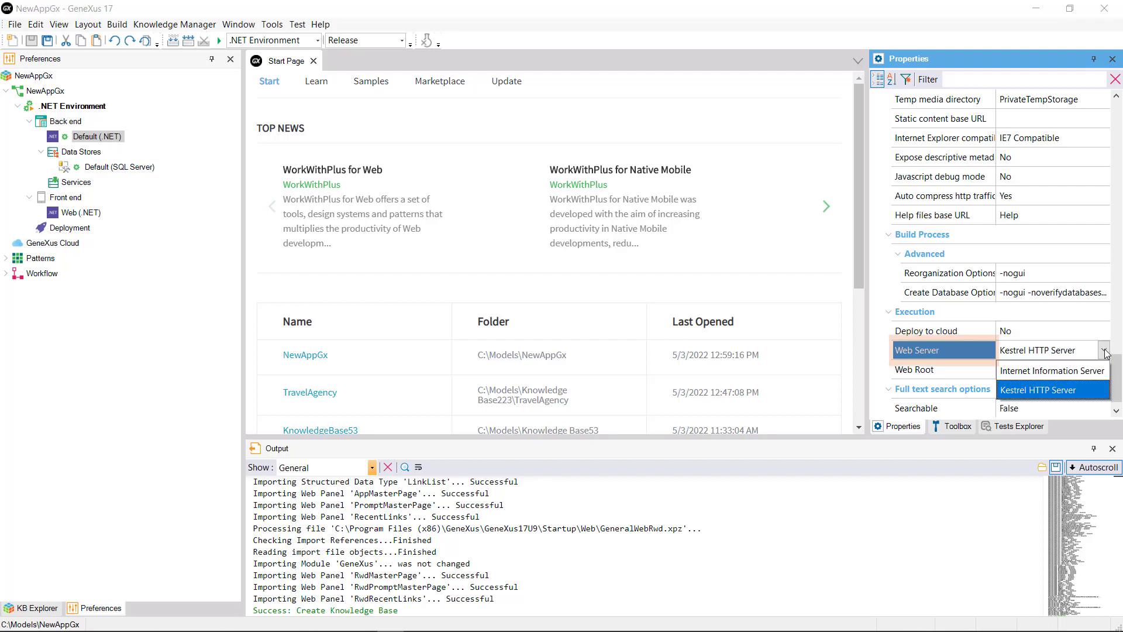
{"action": "left_click", "coordinate": [1105, 351]}
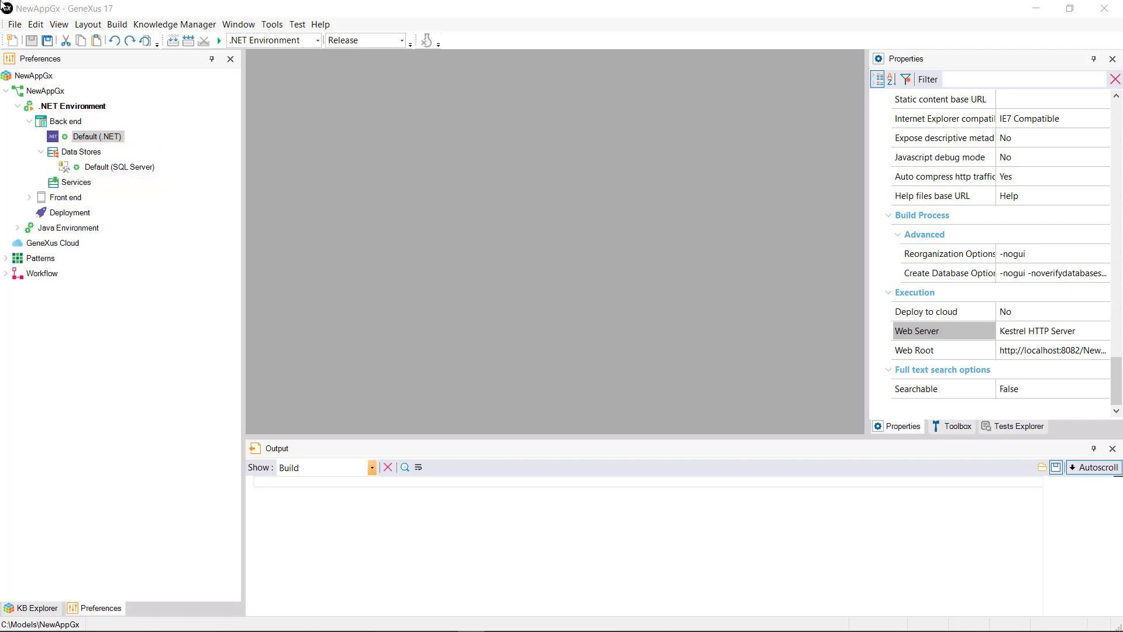
View the available values of the Default (SQL Server) data store's Access technology to set and Connect to server properties.
{"action": "left_click", "coordinate": [120, 168]}
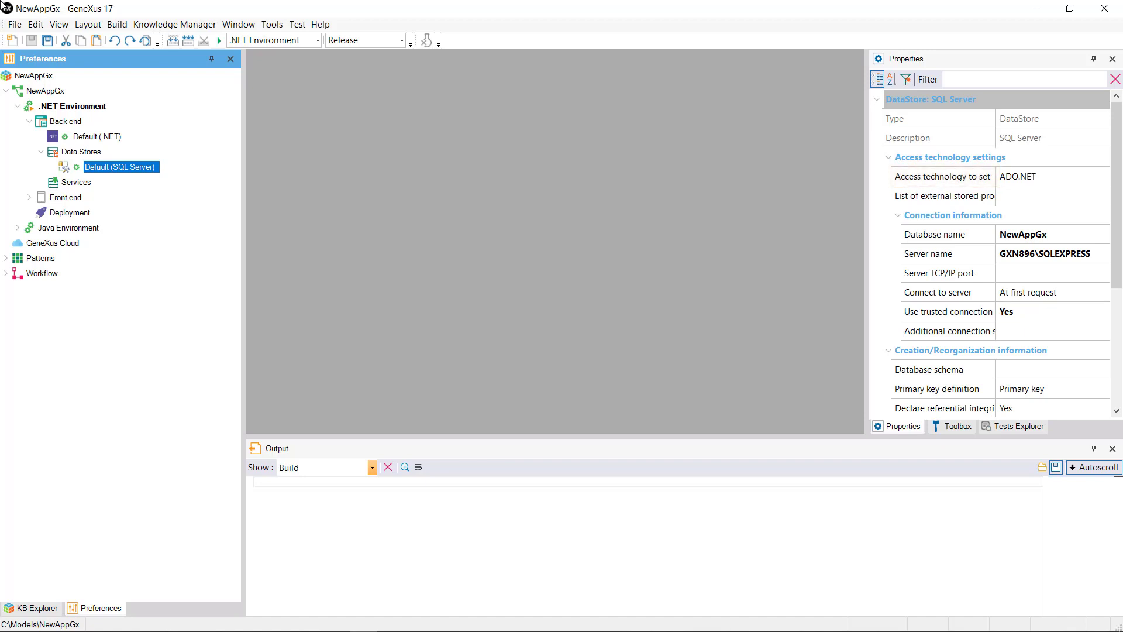
{"action": "left_click", "coordinate": [943, 177]}
{"action": "left_click", "coordinate": [1104, 177]}
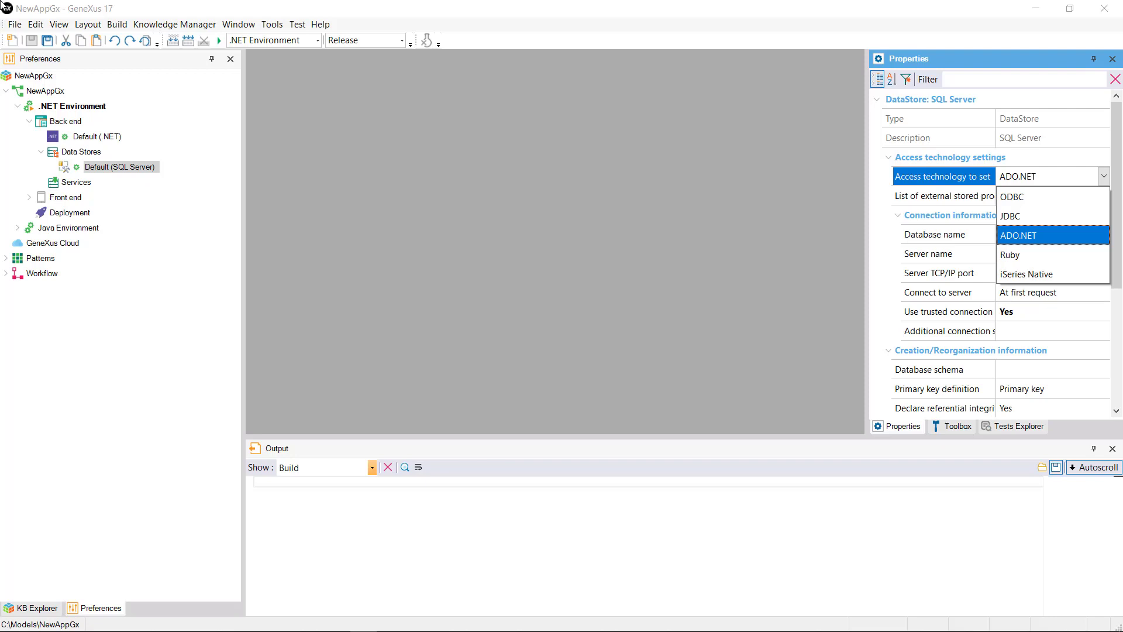
{"action": "key", "text": "Escape"}
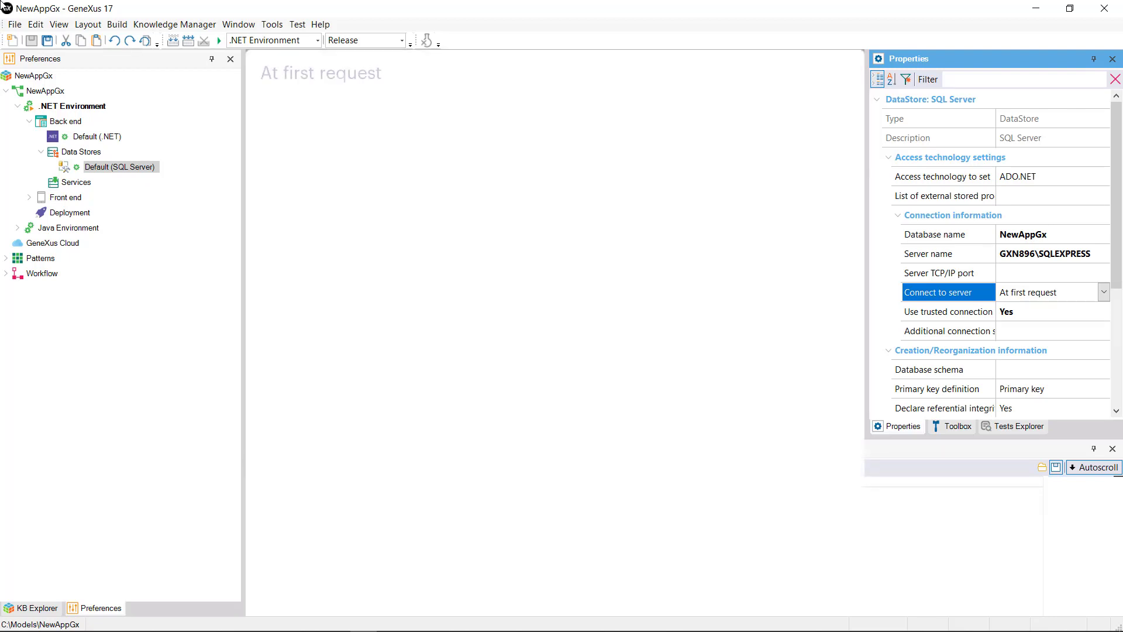
{"action": "key", "text": "alt+Down"}
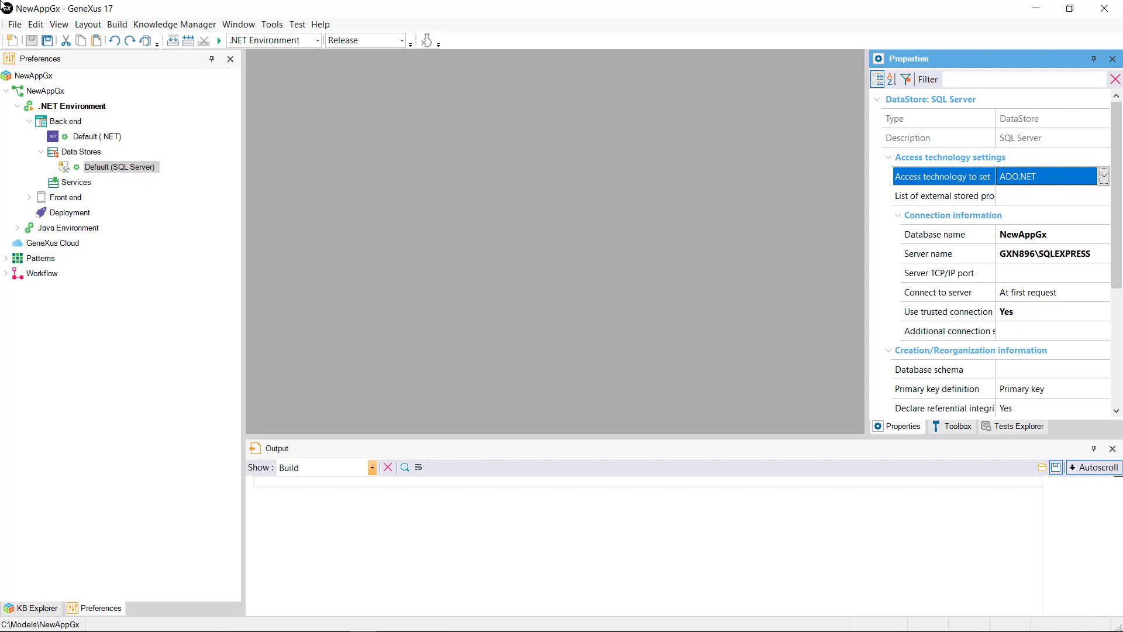
Open the GeneXus wiki help for the data store's Primary key definition property, dismiss the translation prompt, and close the page.
{"action": "left_click", "coordinate": [931, 391]}
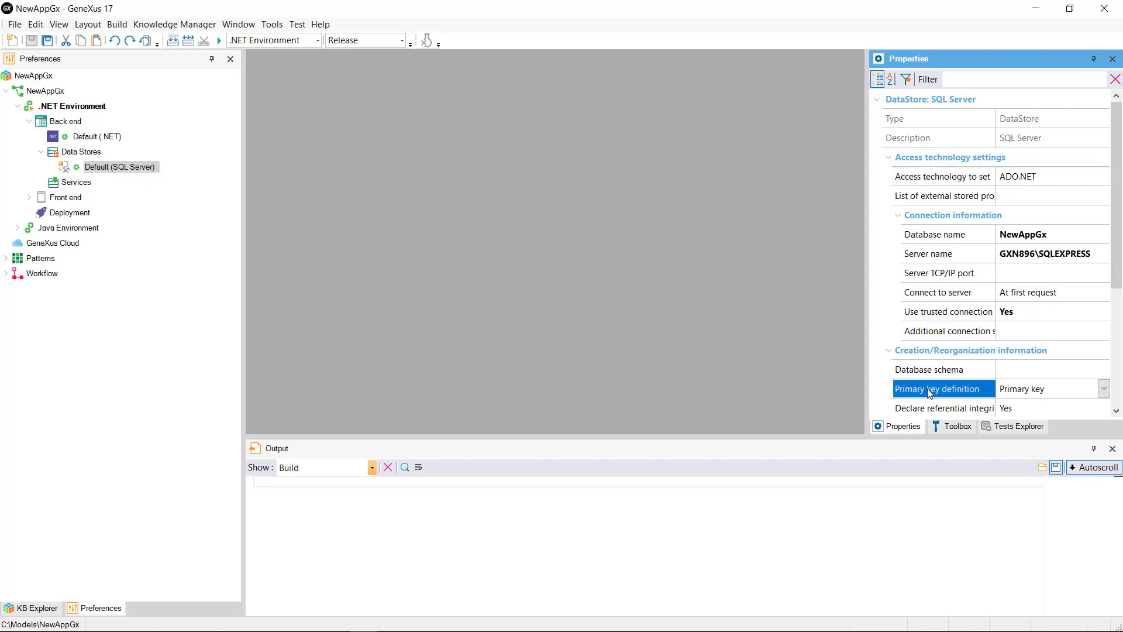
{"action": "key", "text": "F1"}
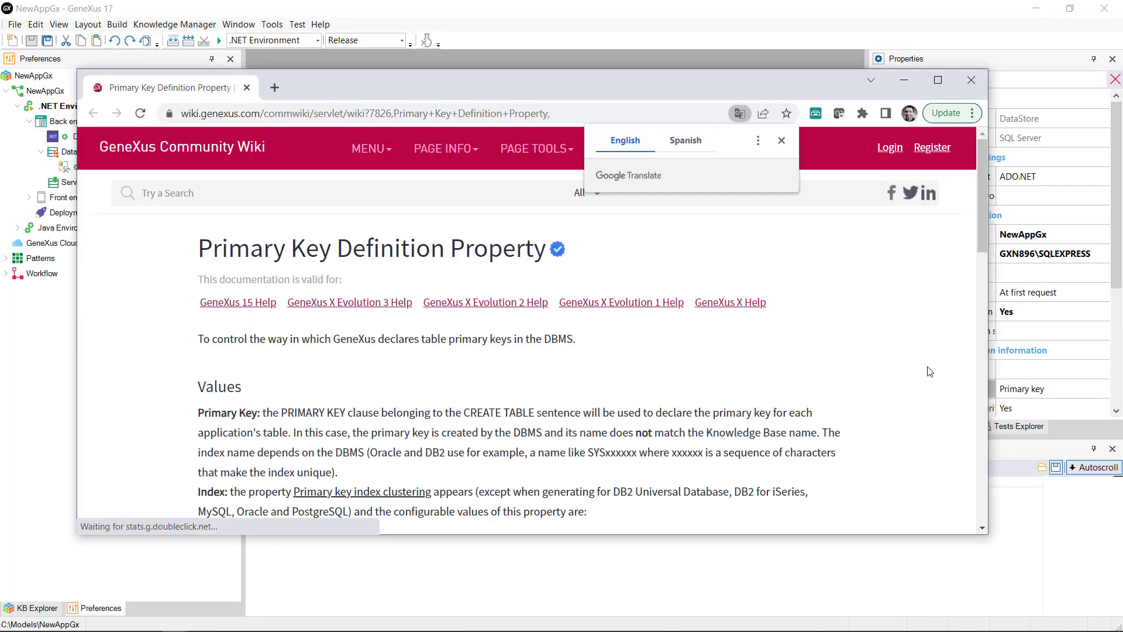
{"action": "left_click", "coordinate": [781, 142]}
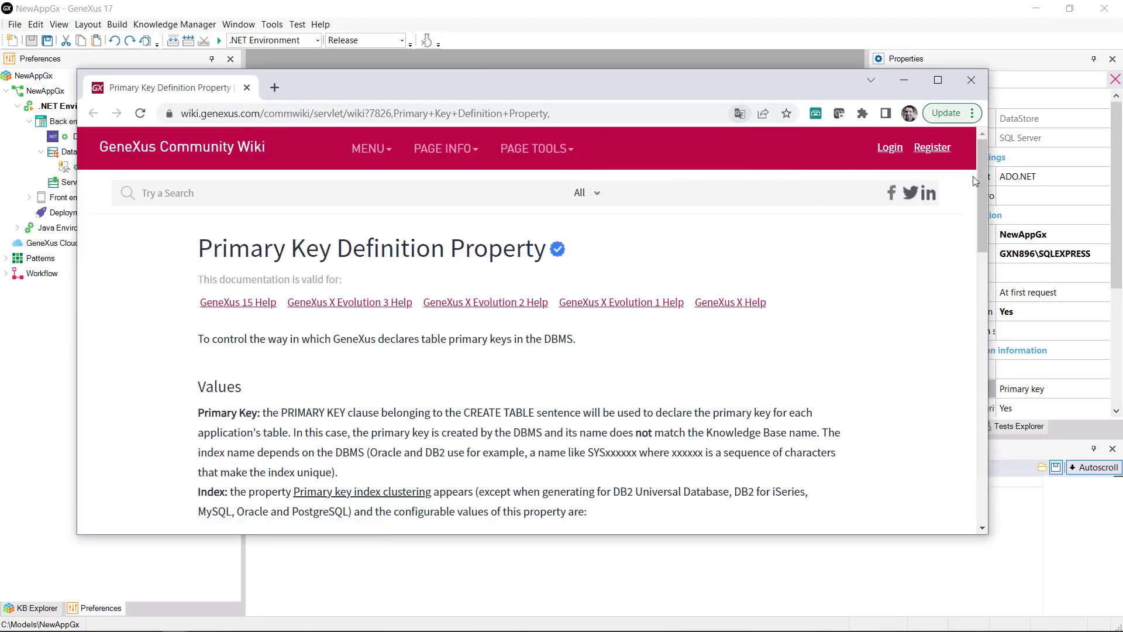
{"action": "left_click_drag", "start_coordinate": [981, 180], "coordinate": [960, 202]}
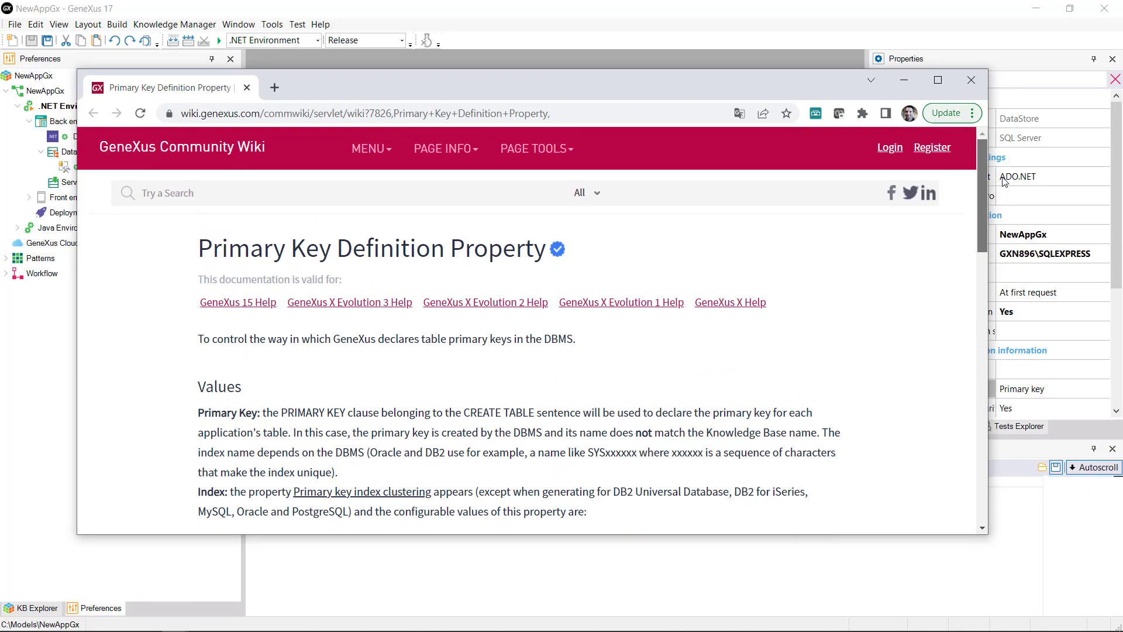
{"action": "left_click", "coordinate": [970, 80]}
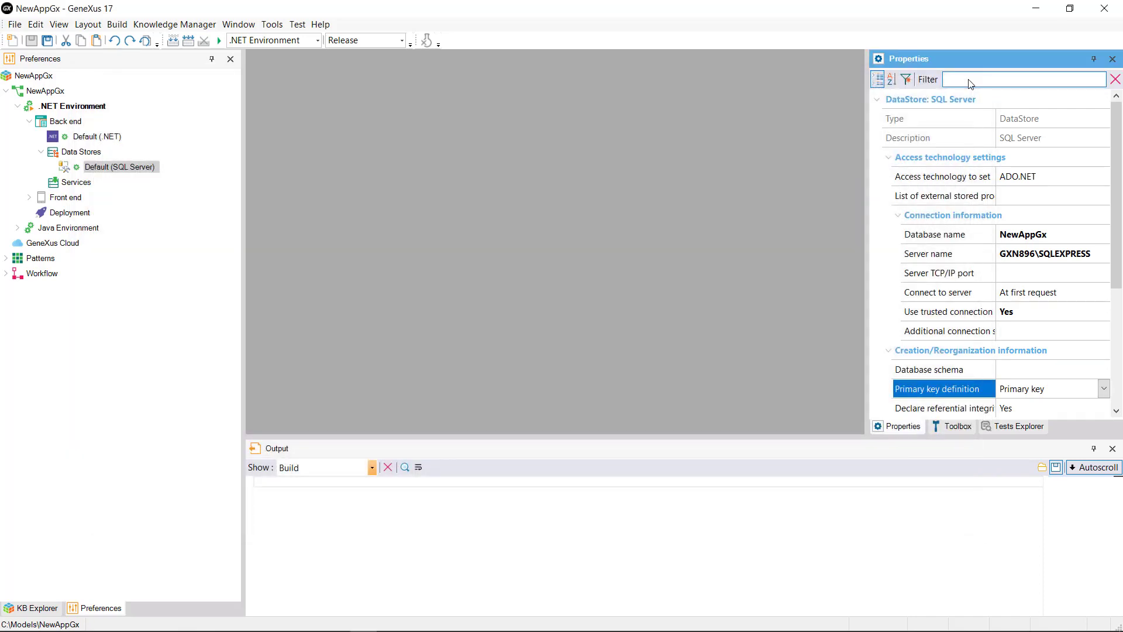